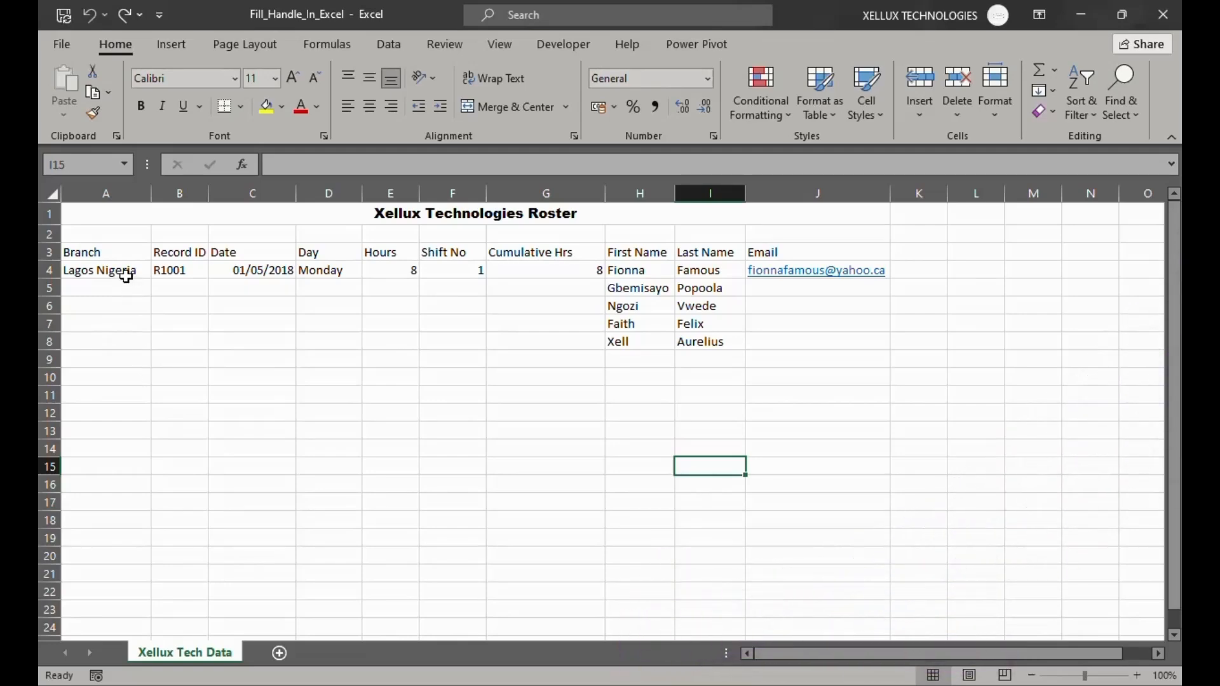
# Copy the branch name Lagos Nigeria from A4 down the Branch column to row 20
pyautogui.click(127, 276)
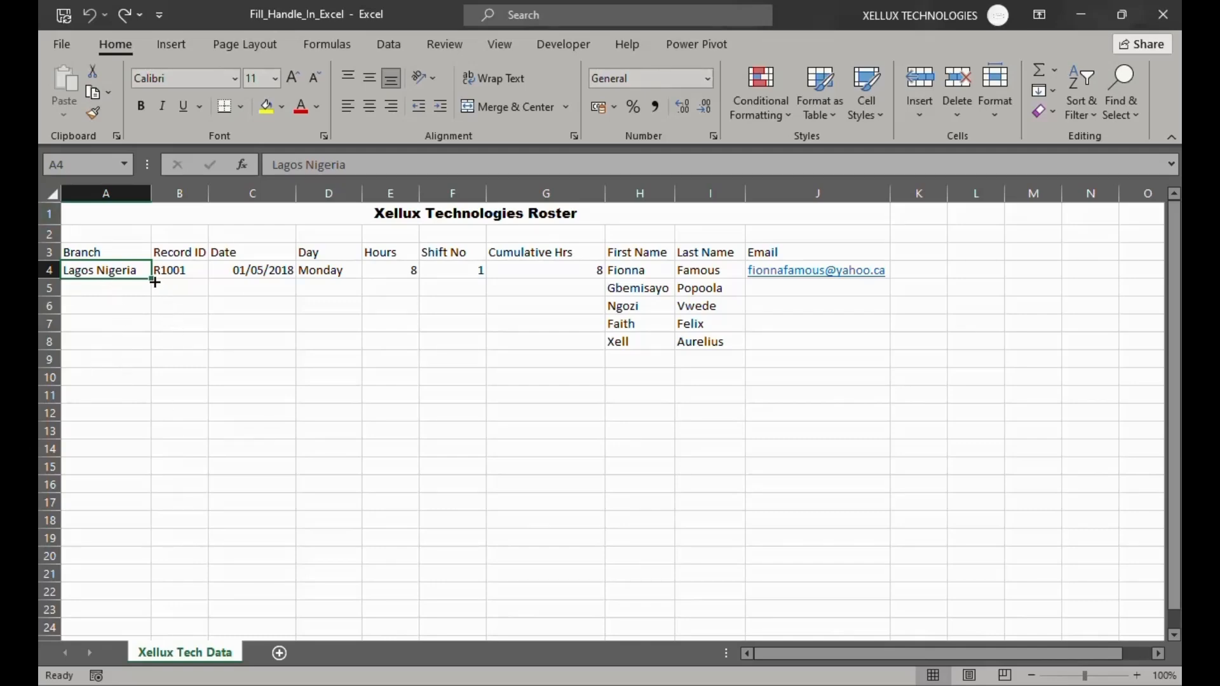
pyautogui.moveTo(151, 282); pyautogui.dragTo(159, 559)
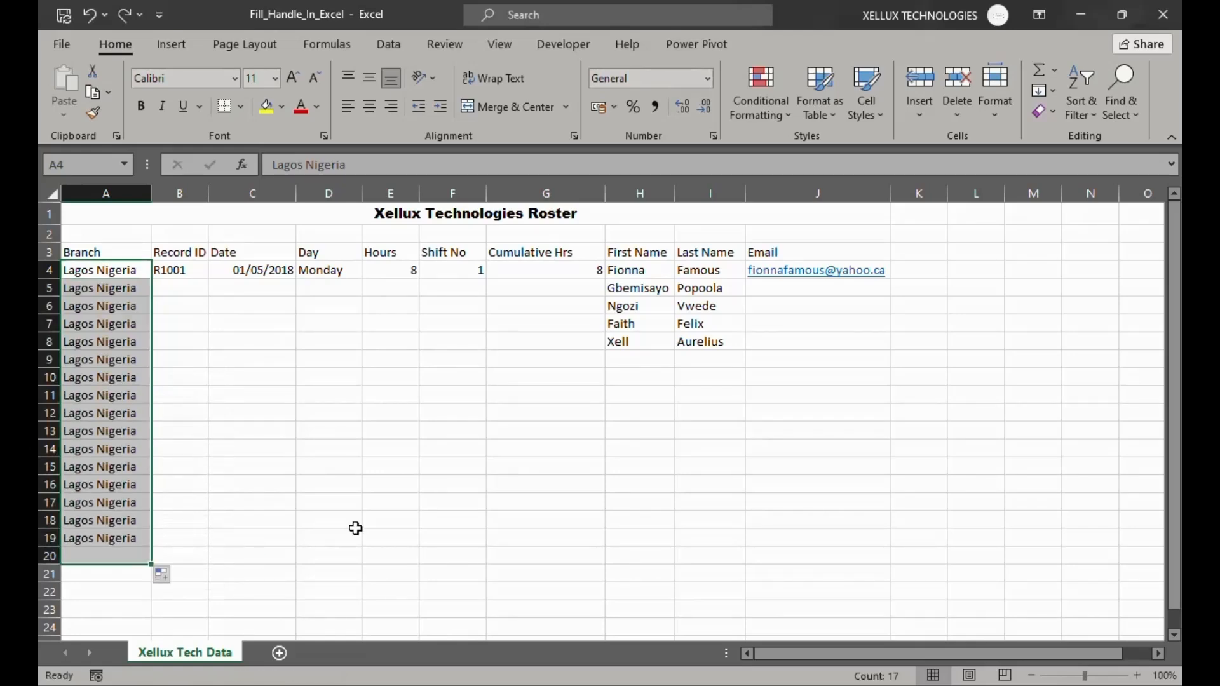
pyautogui.click(292, 555)
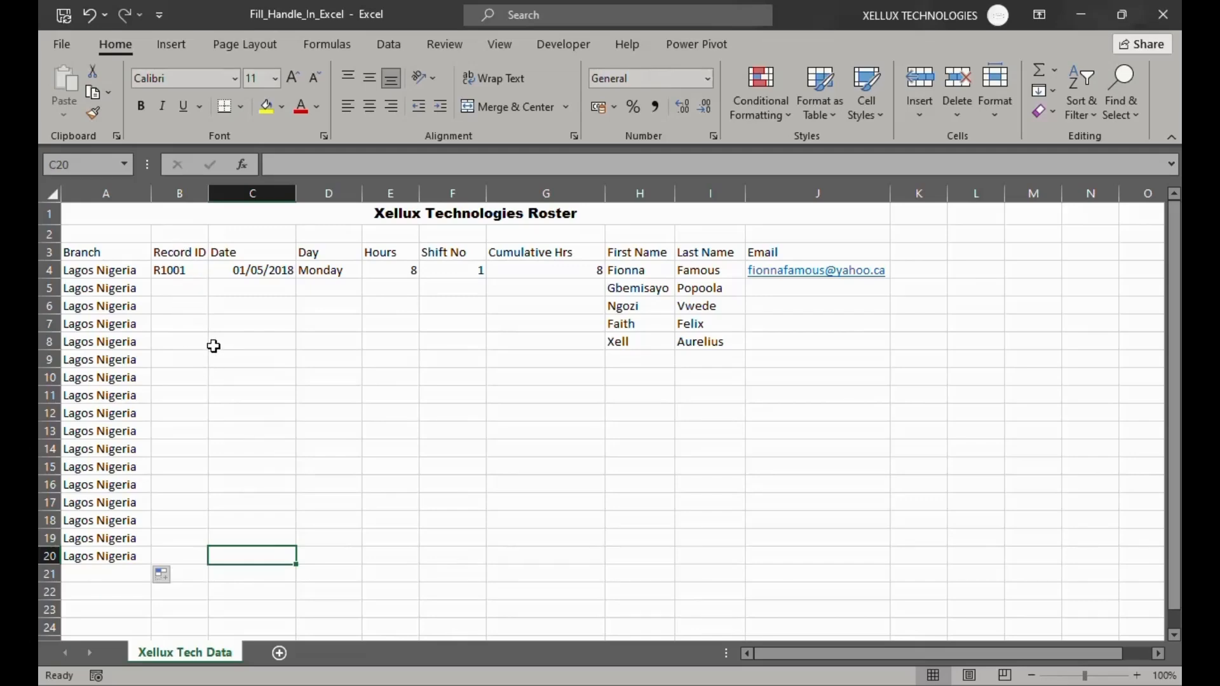
# Autofill the Record ID column as an incrementing series from B4 down to B20
pyautogui.click(170, 270)
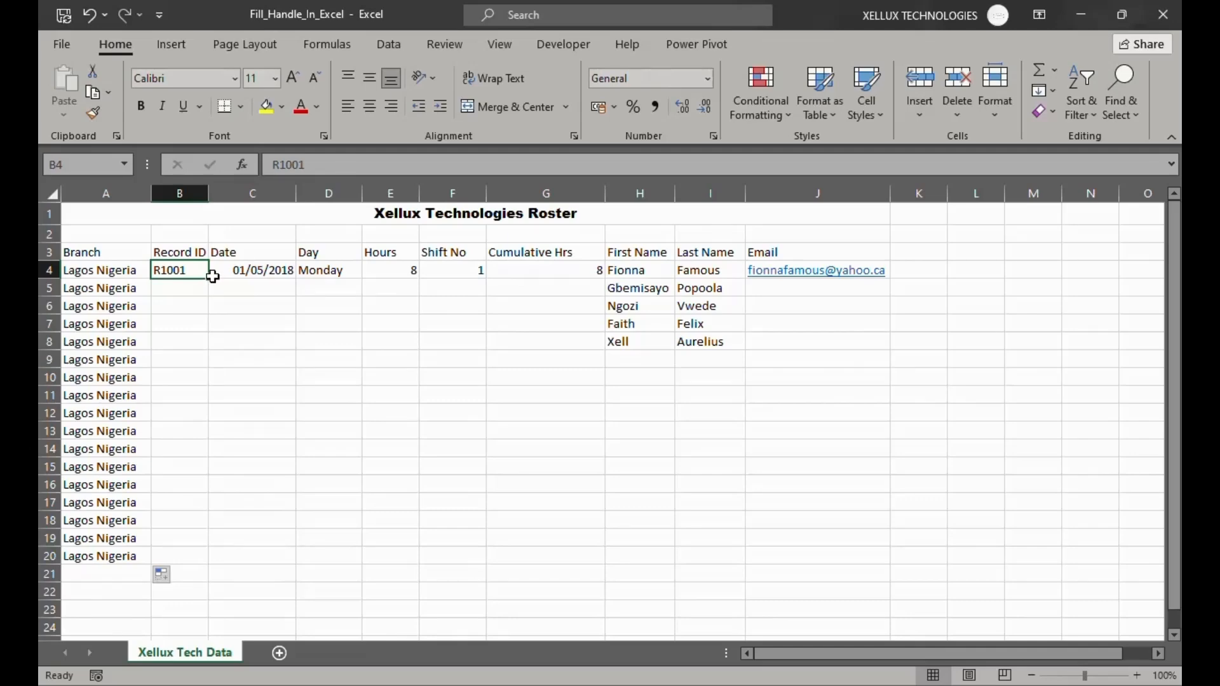
pyautogui.moveTo(207, 280); pyautogui.dragTo(231, 568)
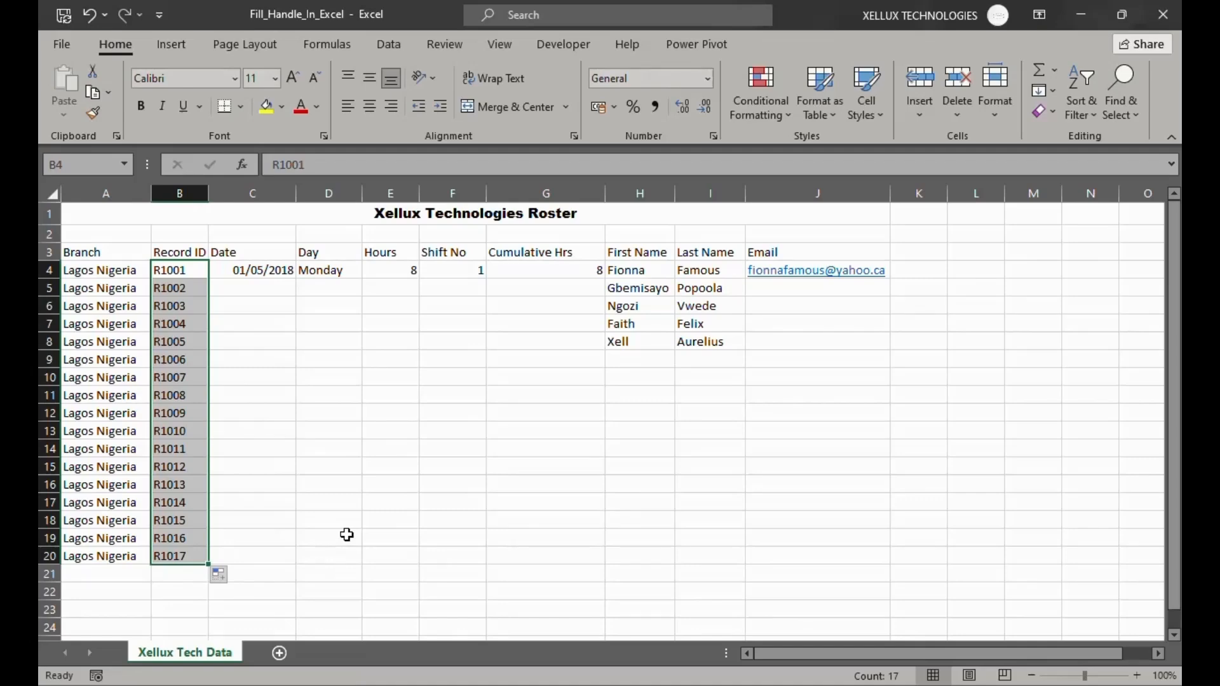
pyautogui.click(315, 497)
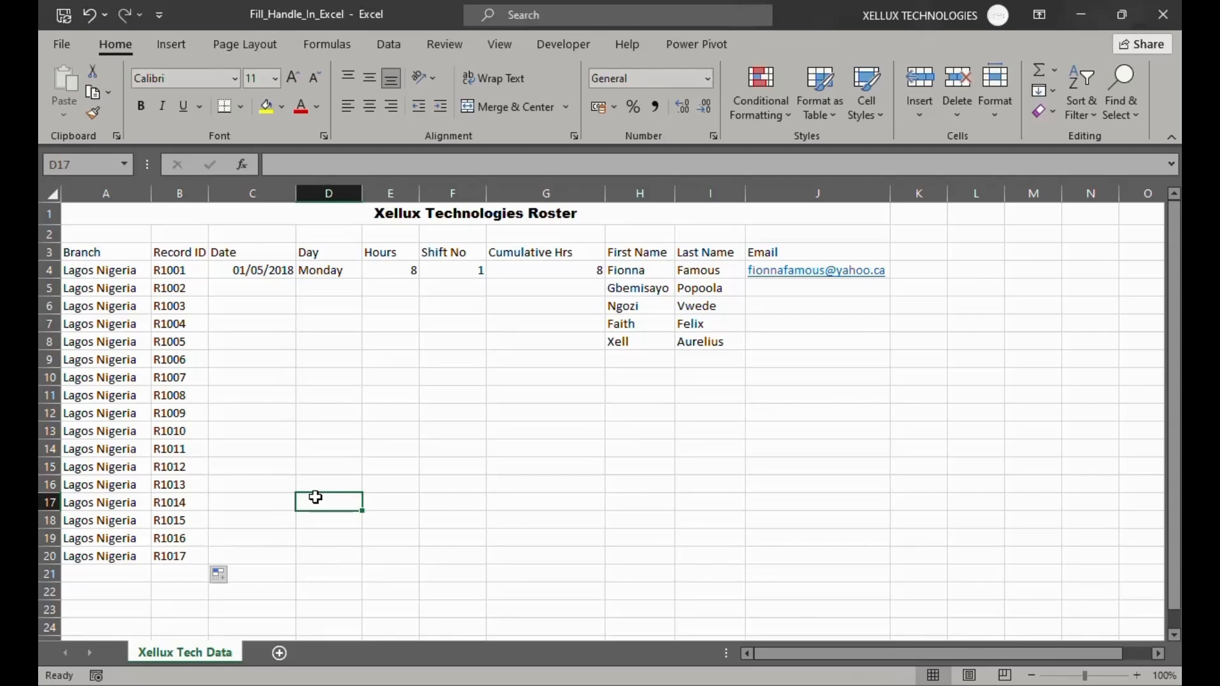
# Autofill the Date column with consecutive days from C4 down to C20
pyautogui.click(253, 273)
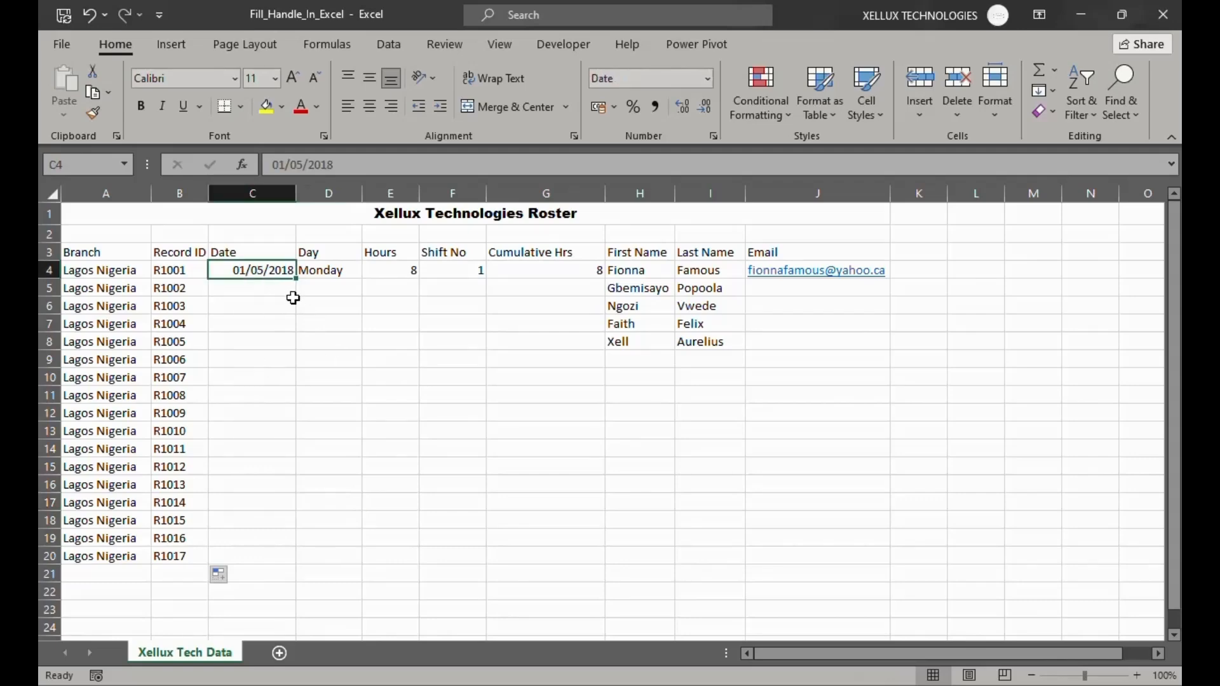
pyautogui.moveTo(297, 280); pyautogui.dragTo(293, 561)
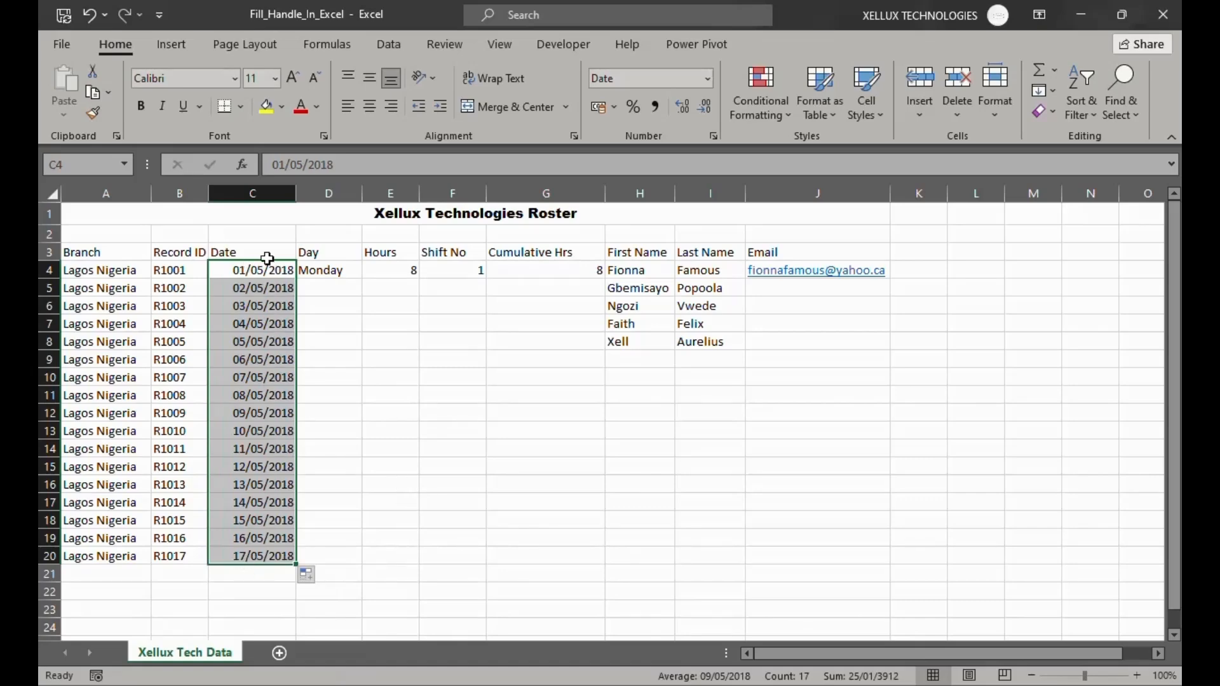
pyautogui.click(370, 469)
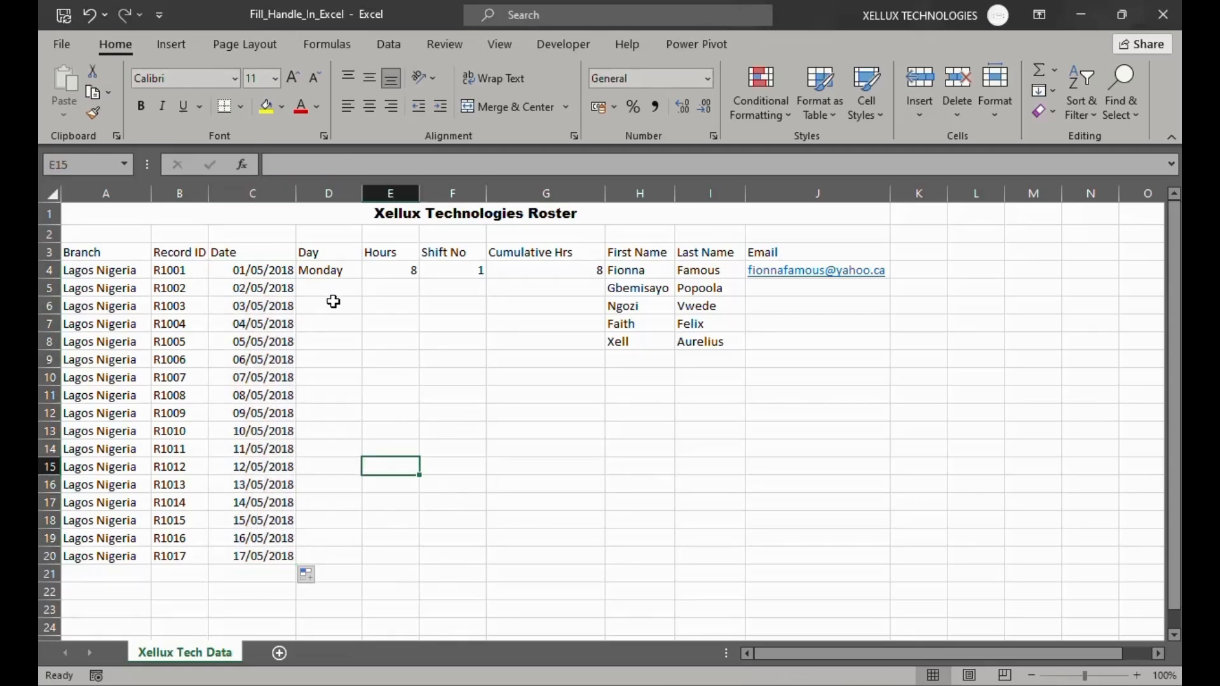
# Autofill the Day column with successive weekdays from Monday in D4 down to D20
pyautogui.click(327, 273)
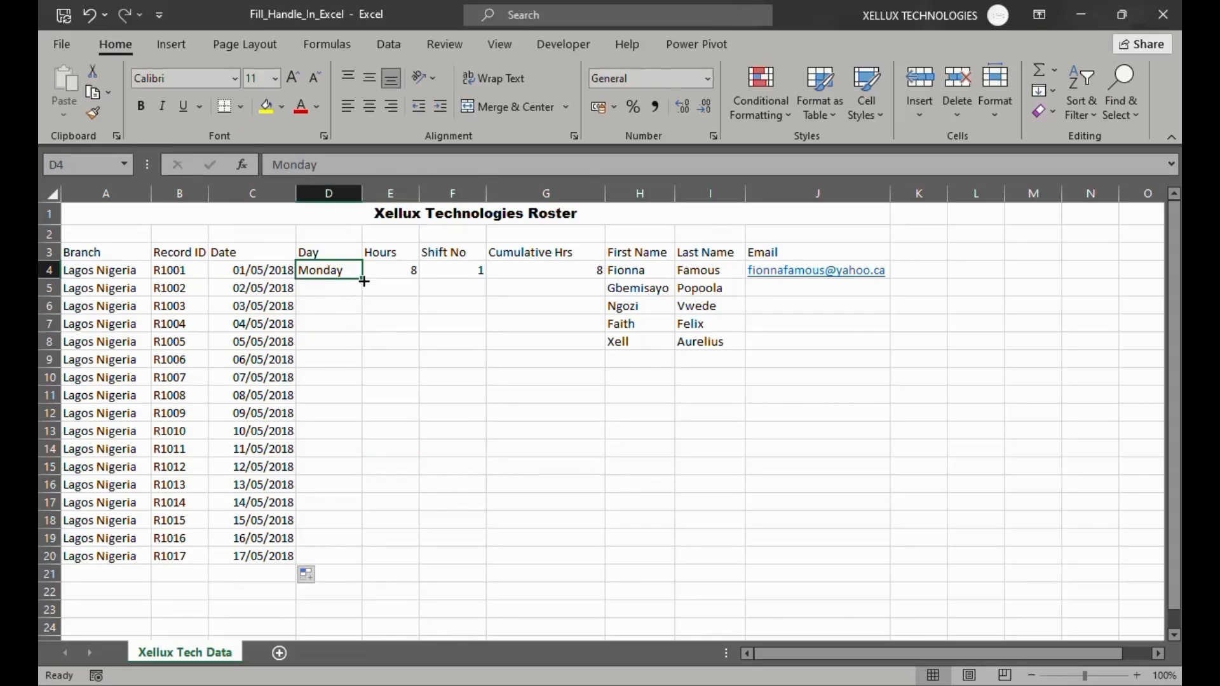
pyautogui.moveTo(363, 281); pyautogui.dragTo(362, 565)
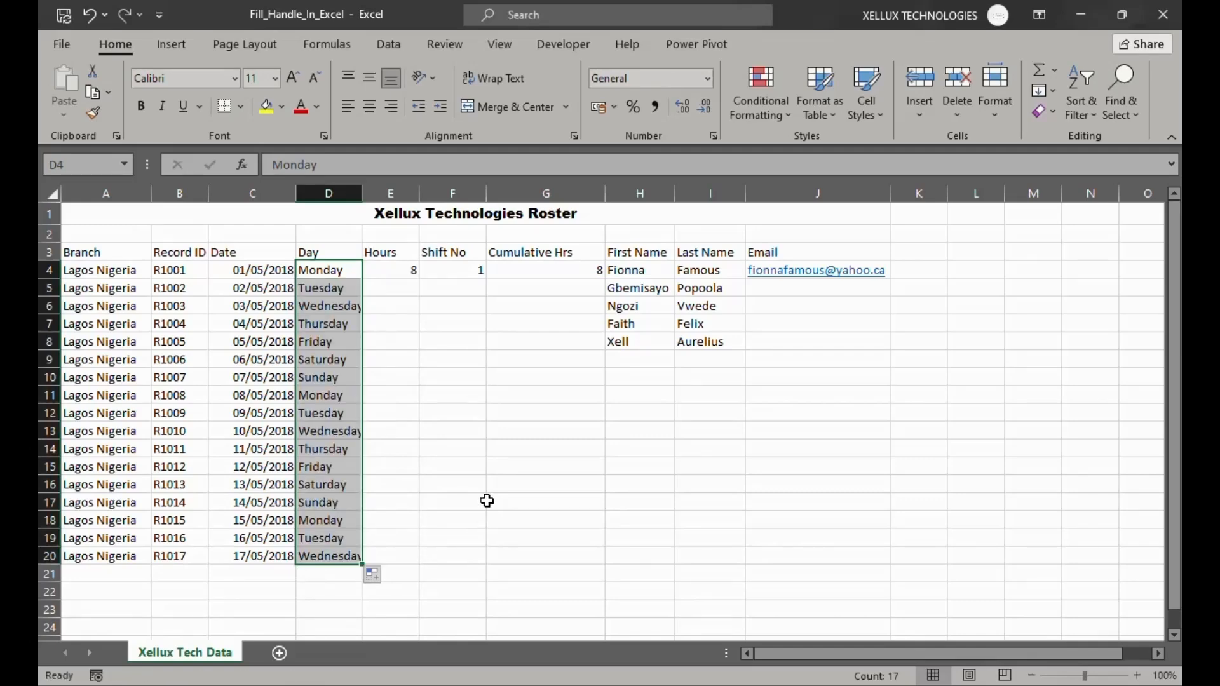
pyautogui.click(465, 449)
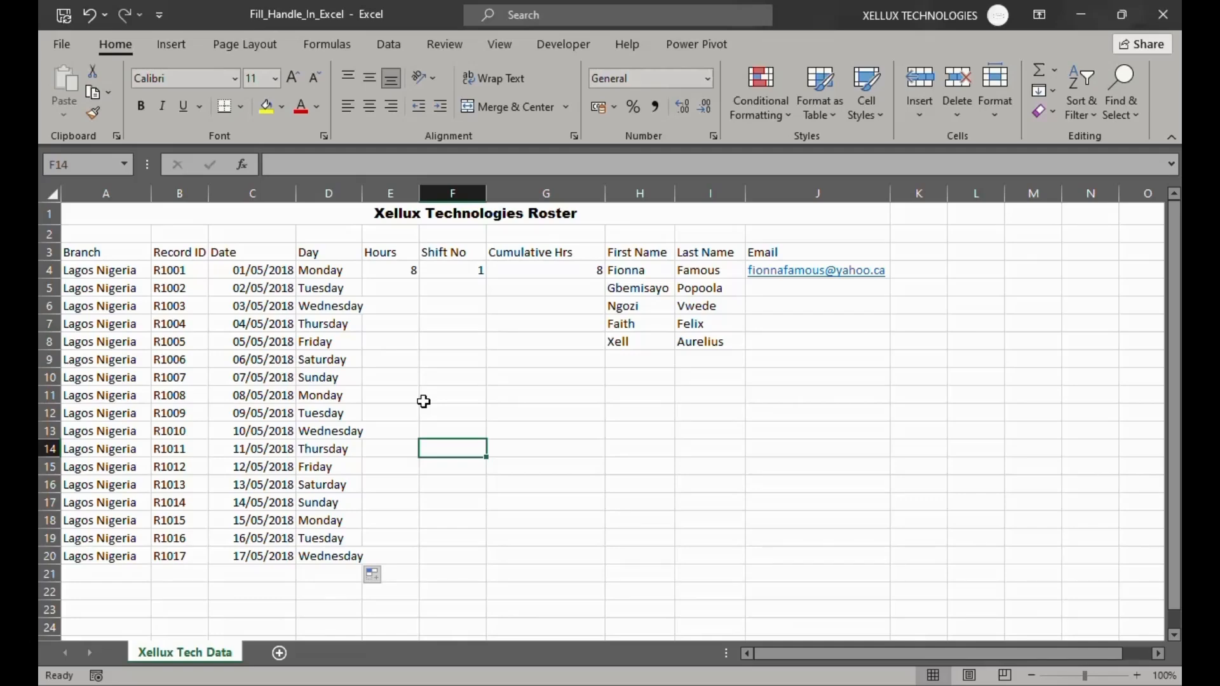
# Undo the fills of the Day, Date and Record ID columns
pyautogui.hotkey('ctrl', 'z')
pyautogui.hotkey('ctrl', 'z')
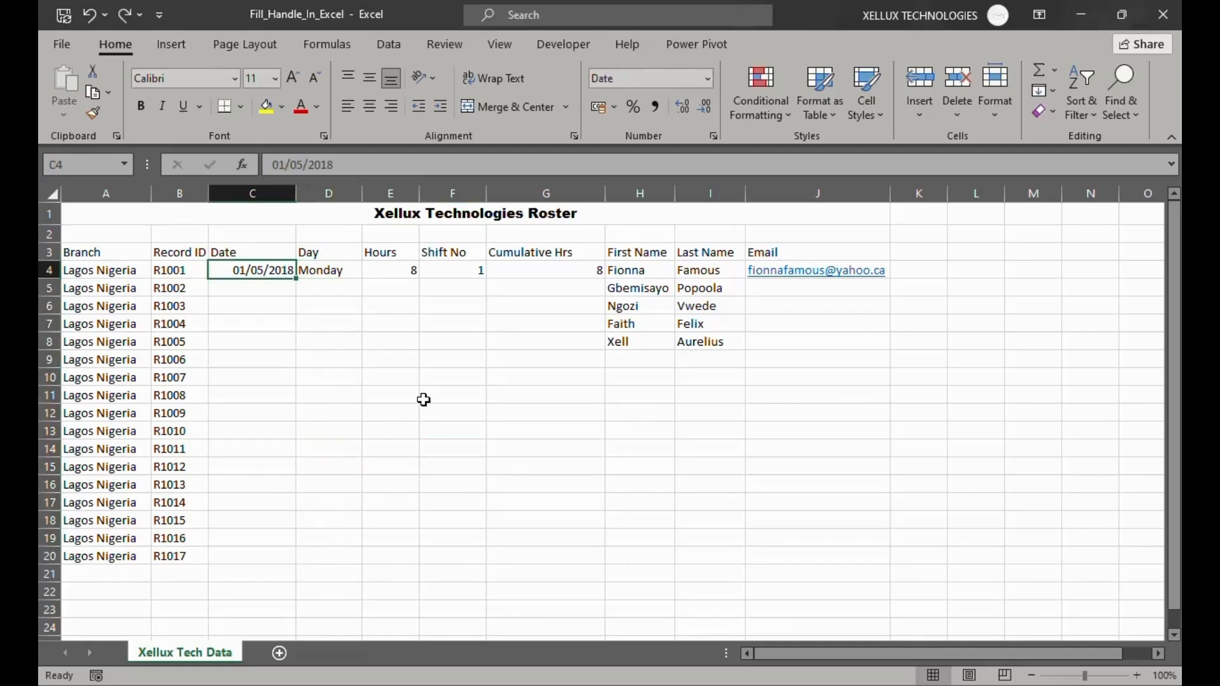
pyautogui.hotkey('ctrl', 'z')
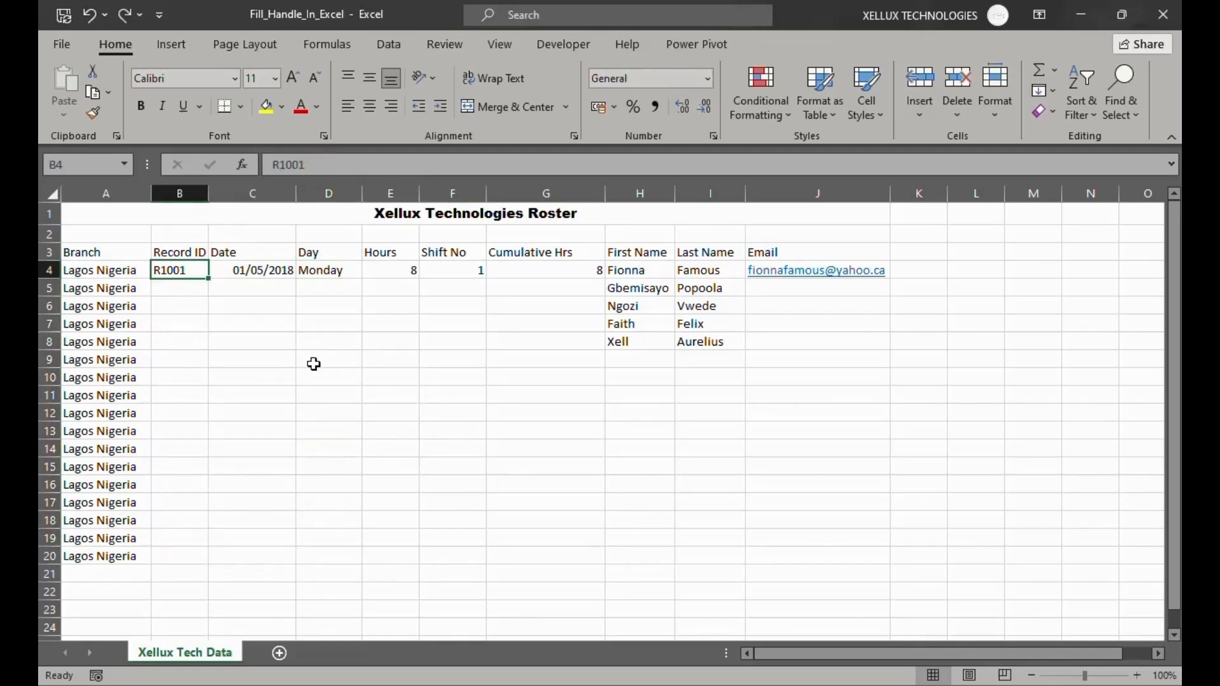
pyautogui.click(285, 368)
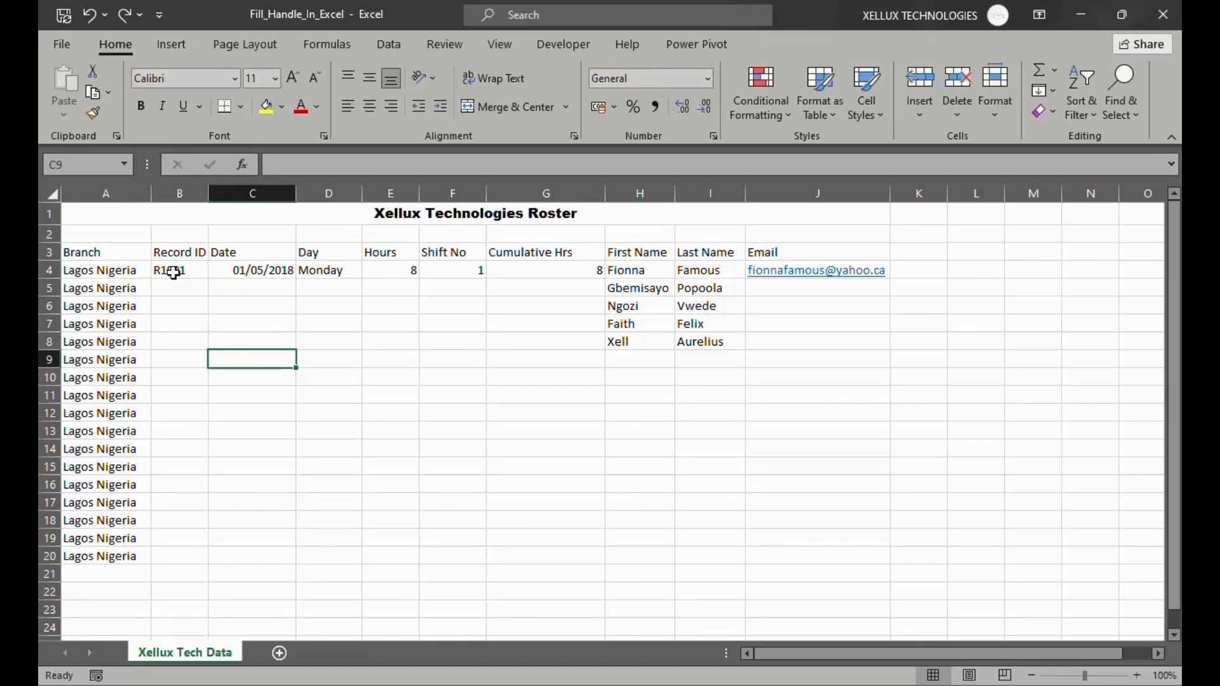
# Select B4:D4 and autofill the Record ID, Date and Day columns together down to row 20
pyautogui.click(173, 273)
pyautogui.moveTo(173, 273); pyautogui.dragTo(378, 559)
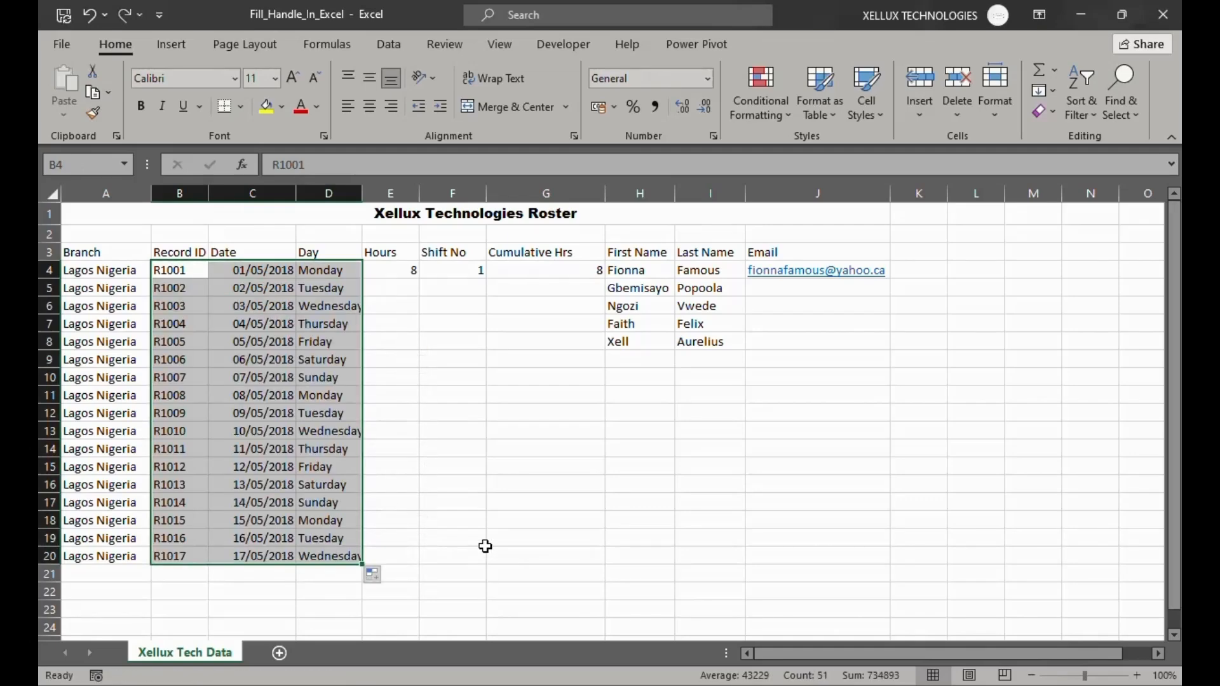
pyautogui.click(484, 547)
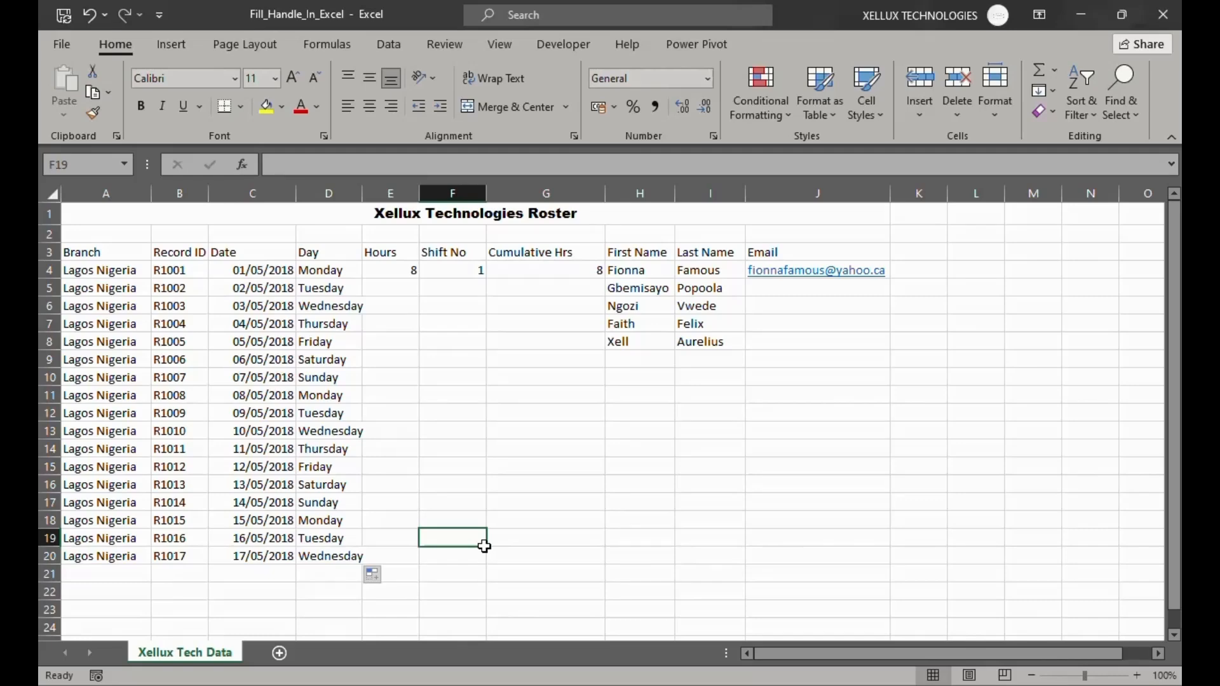
# Copy the value 8 from E4 down the Hours column to row 20
pyautogui.click(388, 271)
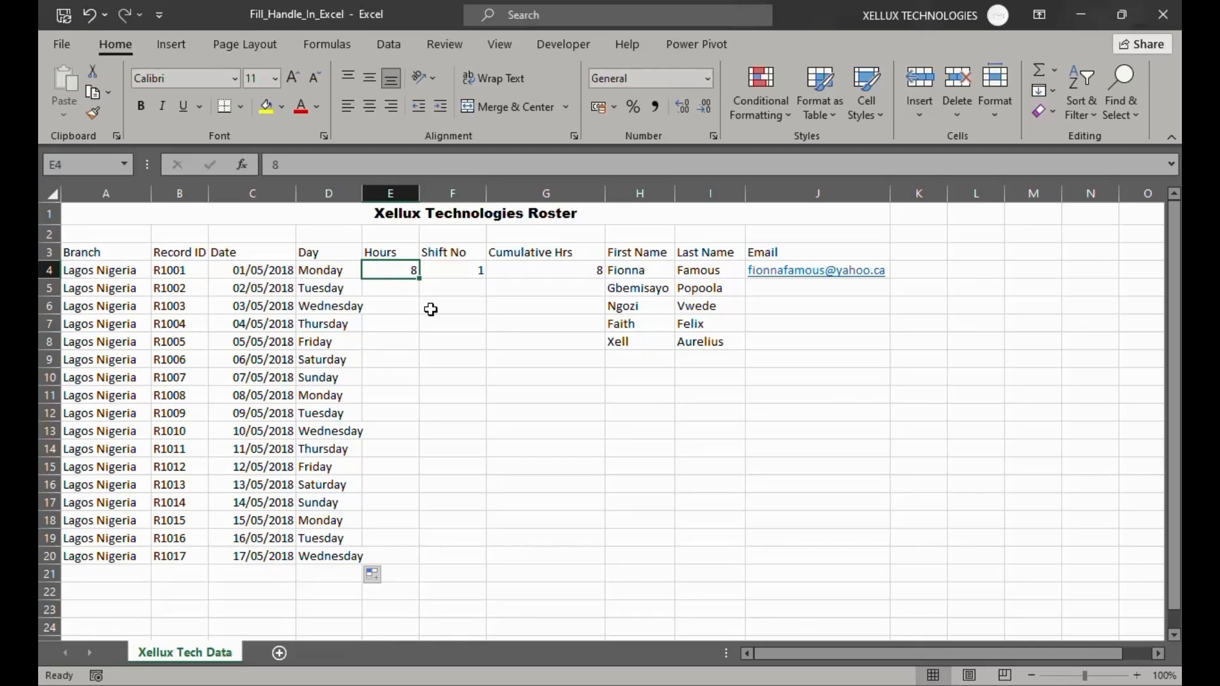
pyautogui.moveTo(420, 279); pyautogui.dragTo(421, 560)
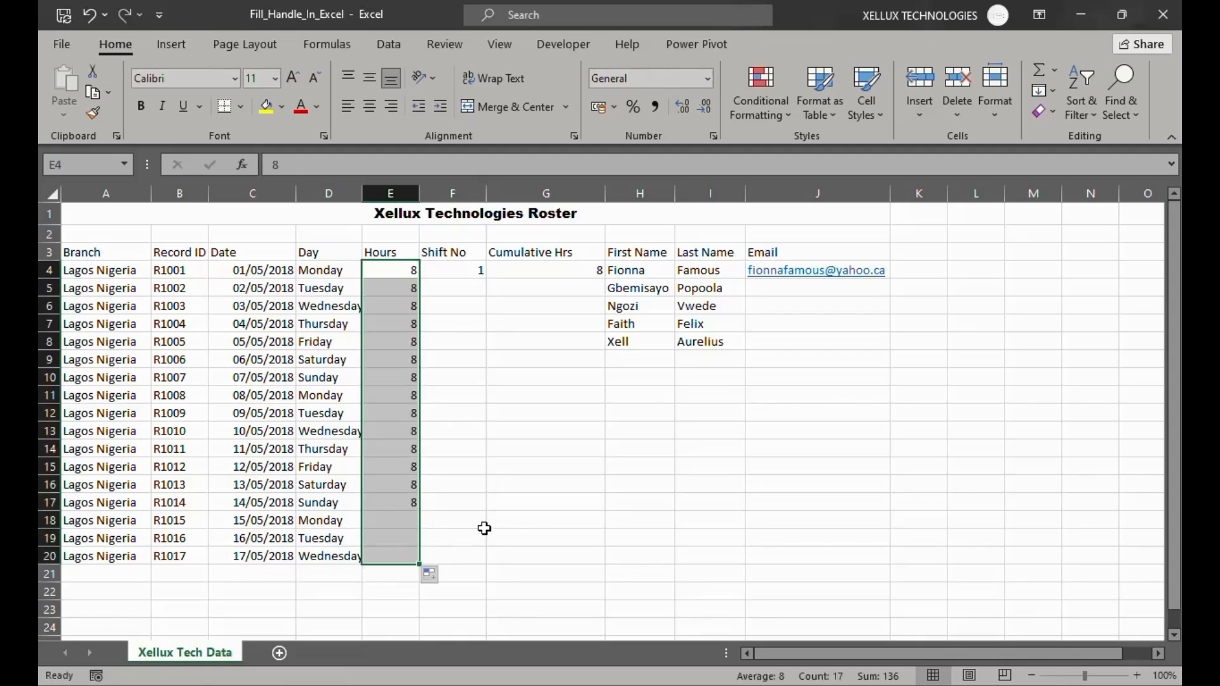
pyautogui.click(474, 421)
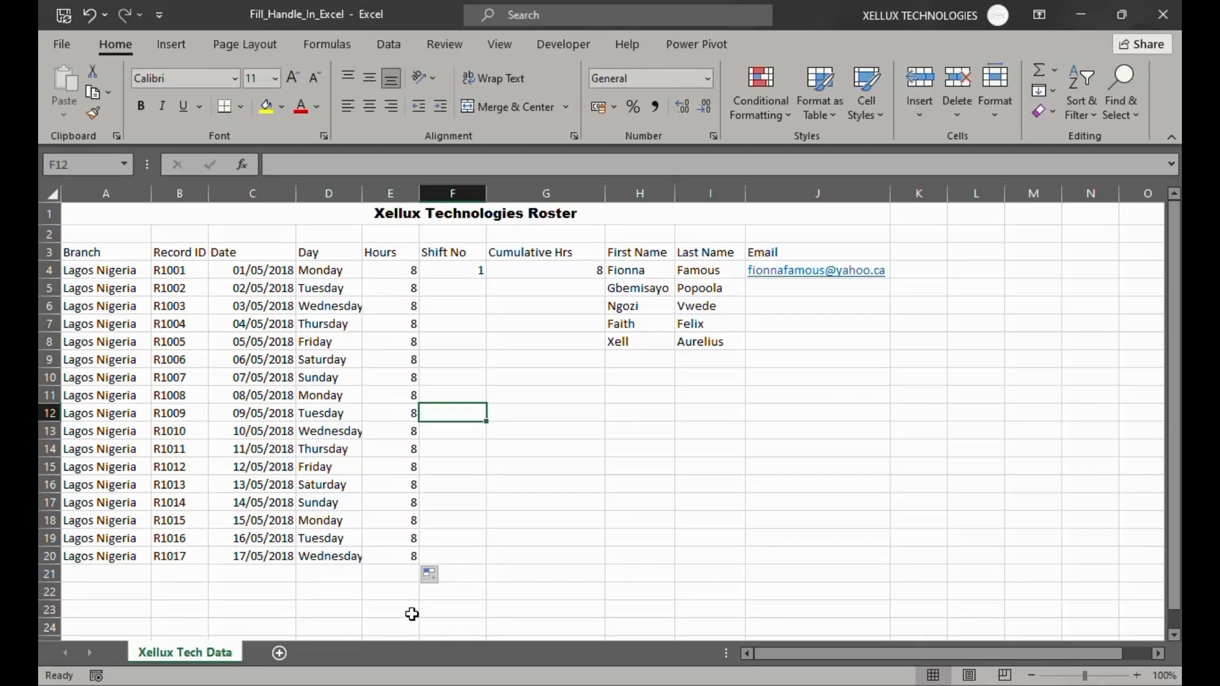
# Autofill the Shift No column from F4 down to F20 and change it to Fill Series, numbering 1 to 17
pyautogui.click(435, 272)
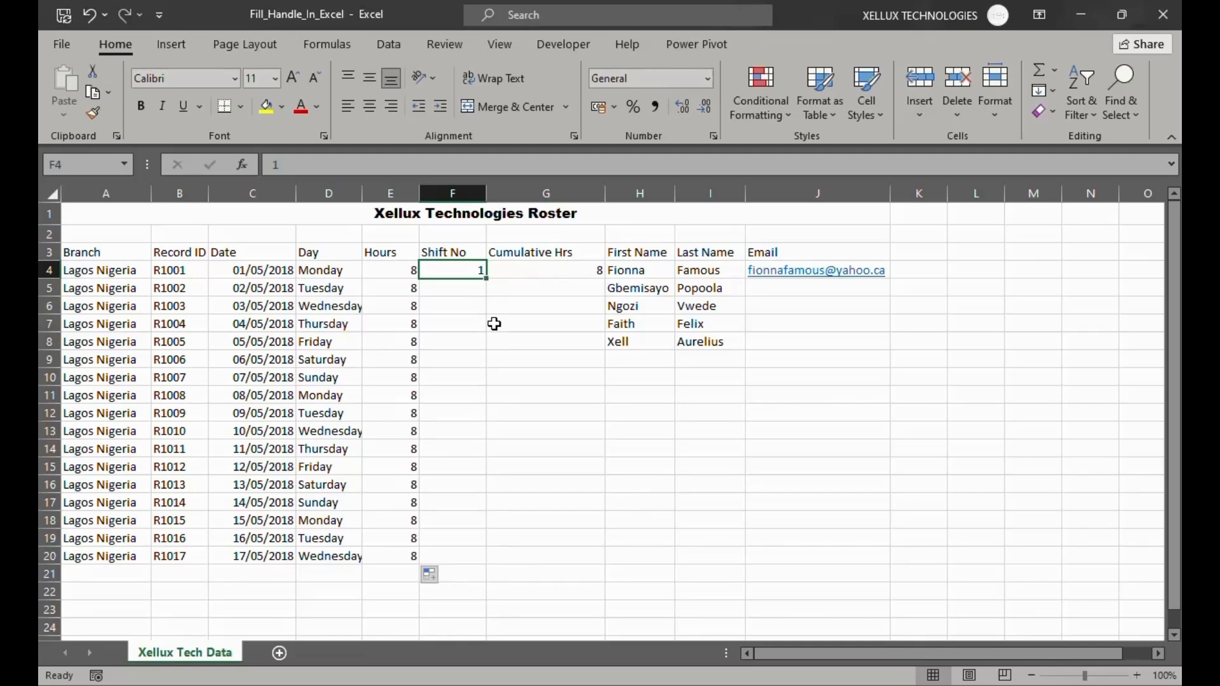
pyautogui.doubleClick(486, 280)
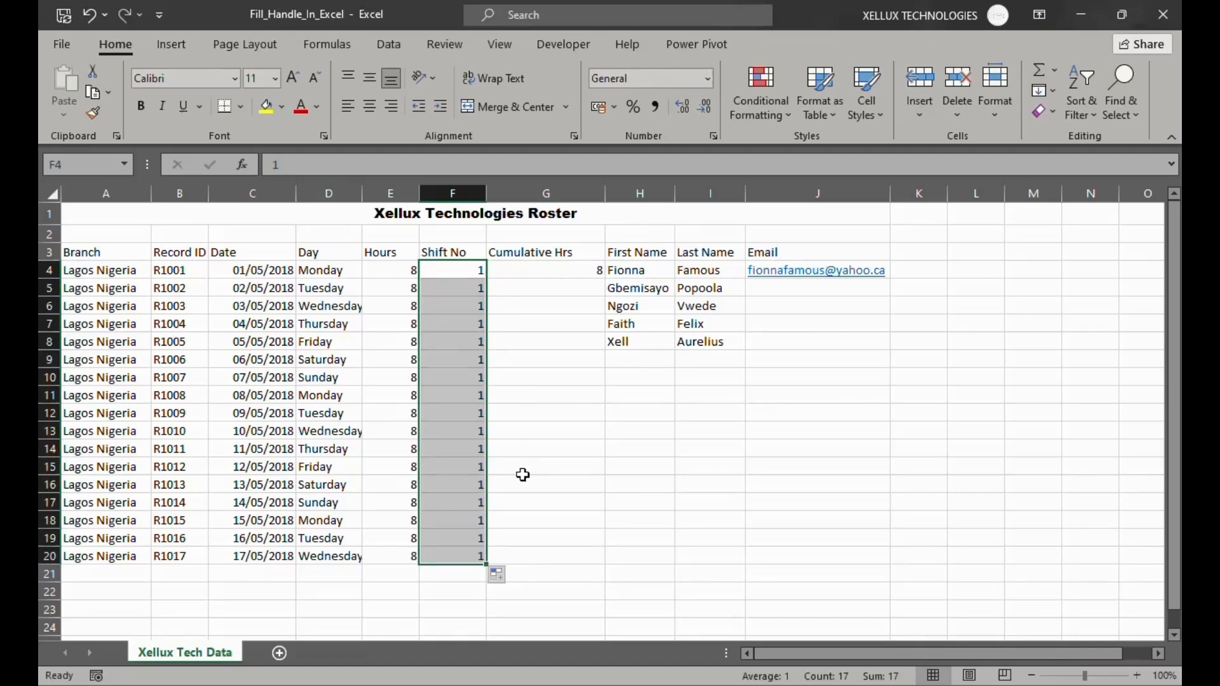
pyautogui.click(547, 500)
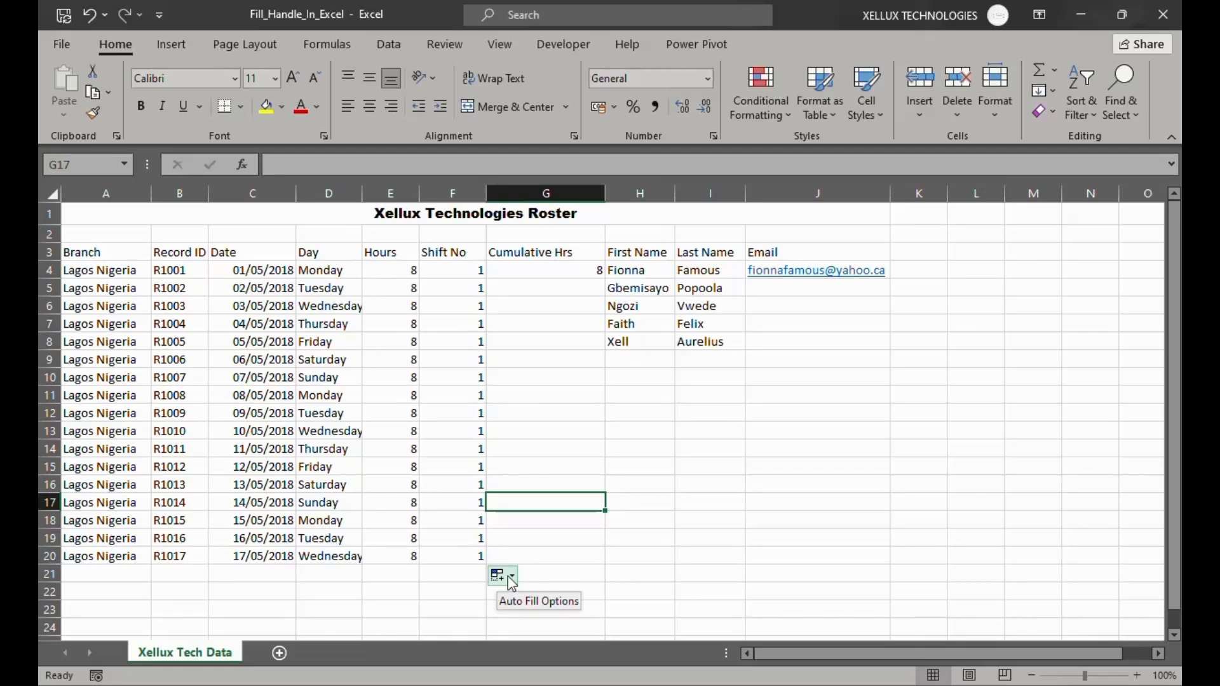
pyautogui.click(512, 579)
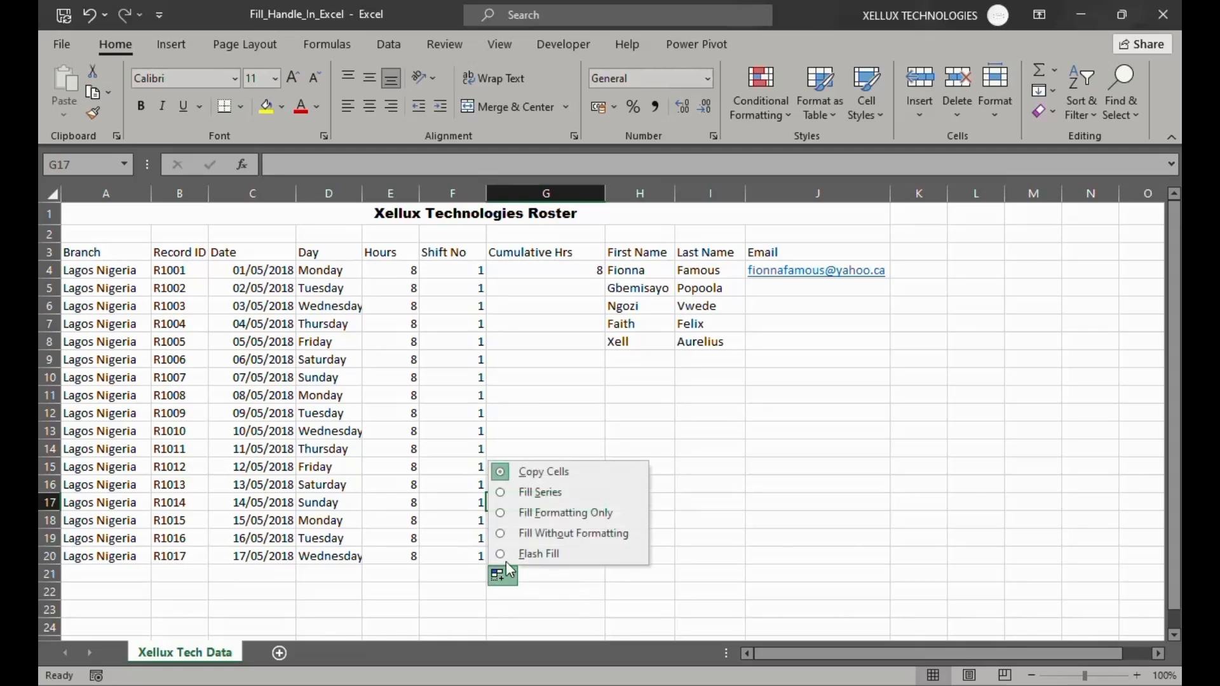
pyautogui.click(500, 494)
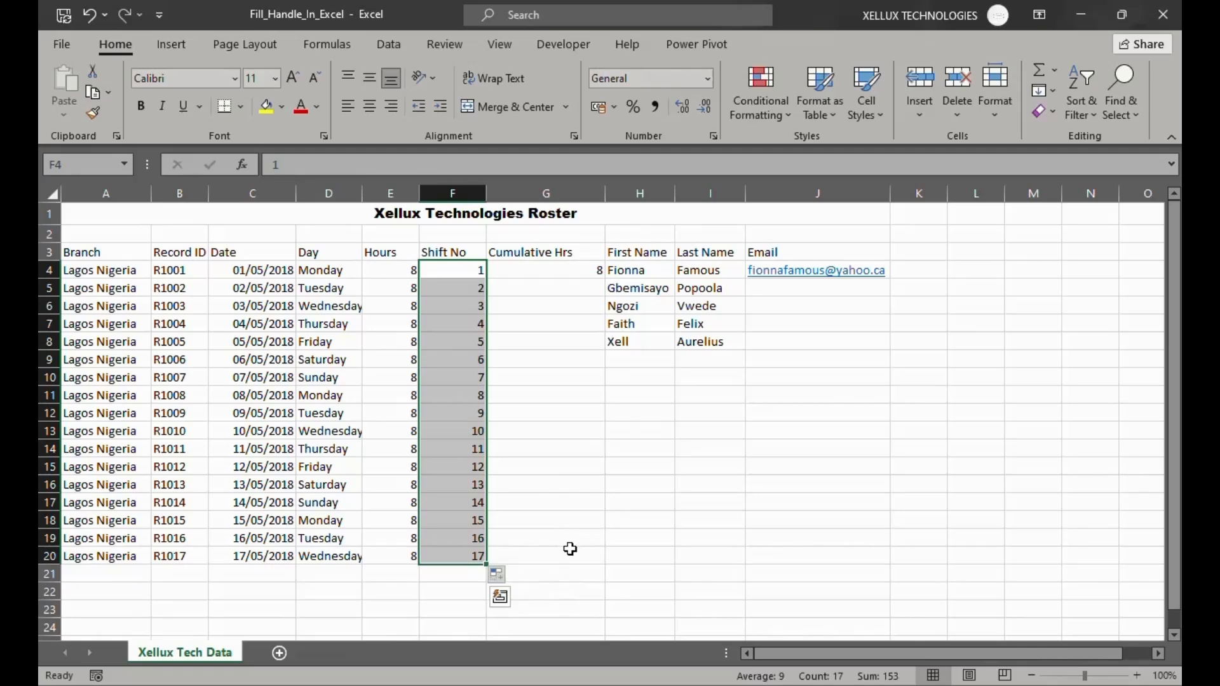
pyautogui.click(570, 549)
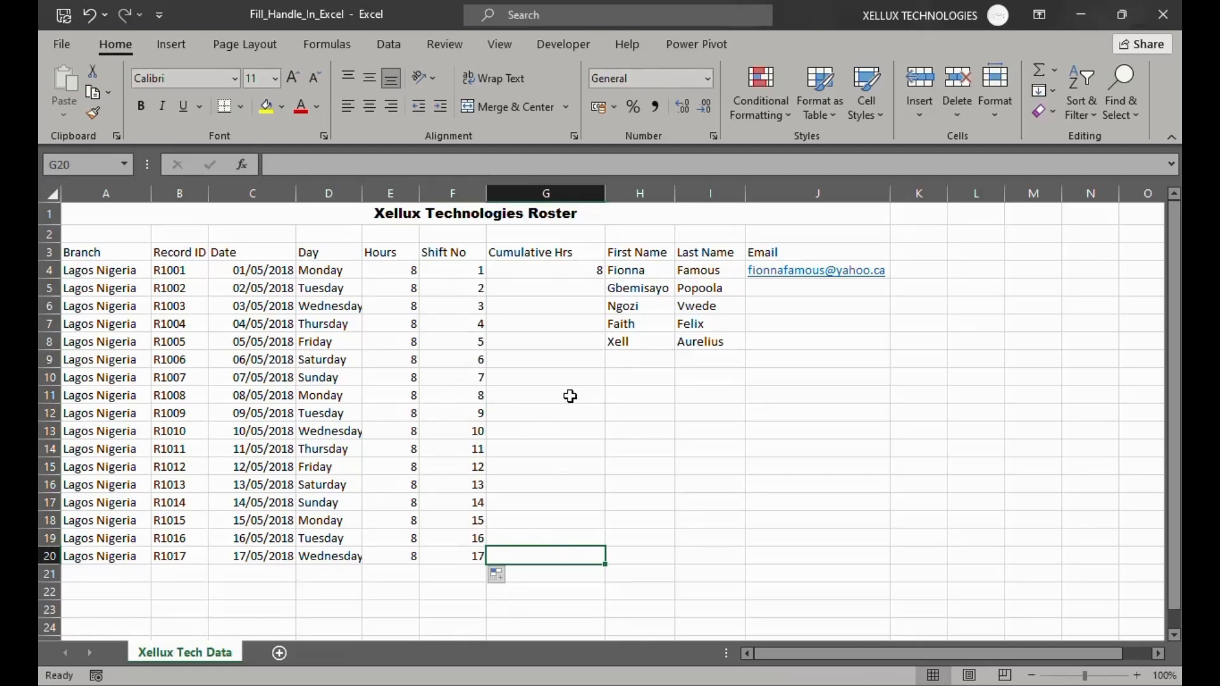
# Enter 16 in G5 as the second Cumulative Hrs value
pyautogui.click(547, 267)
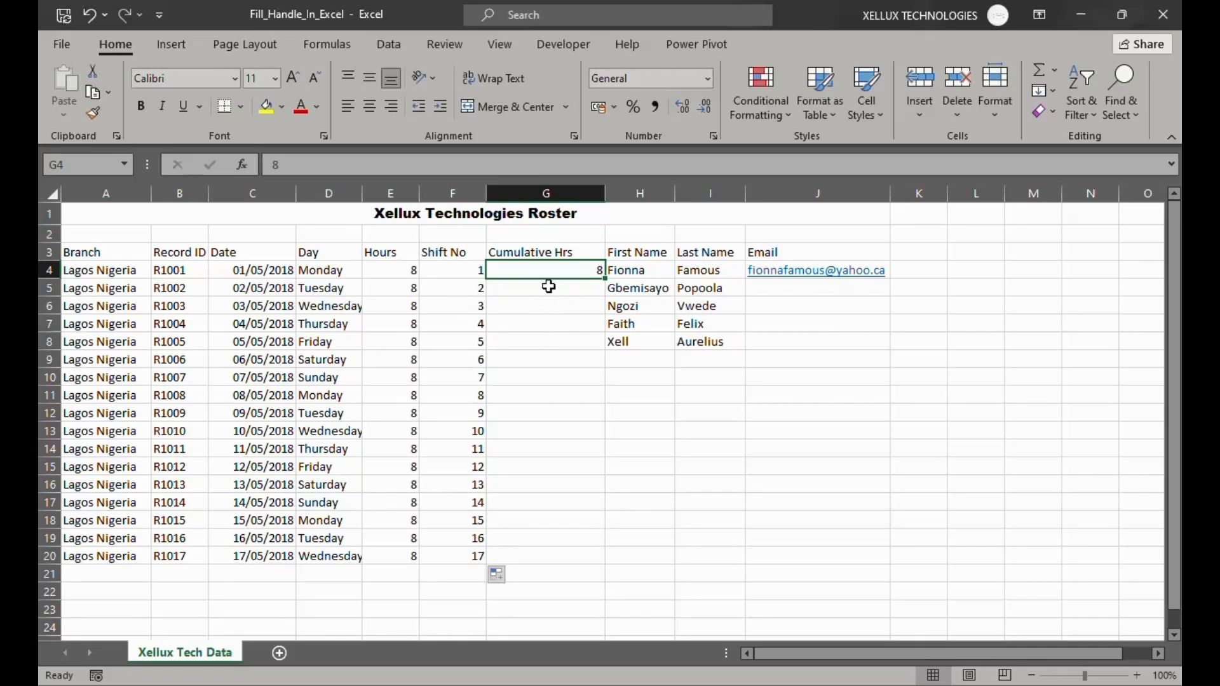
pyautogui.click(549, 288)
pyautogui.write('16')
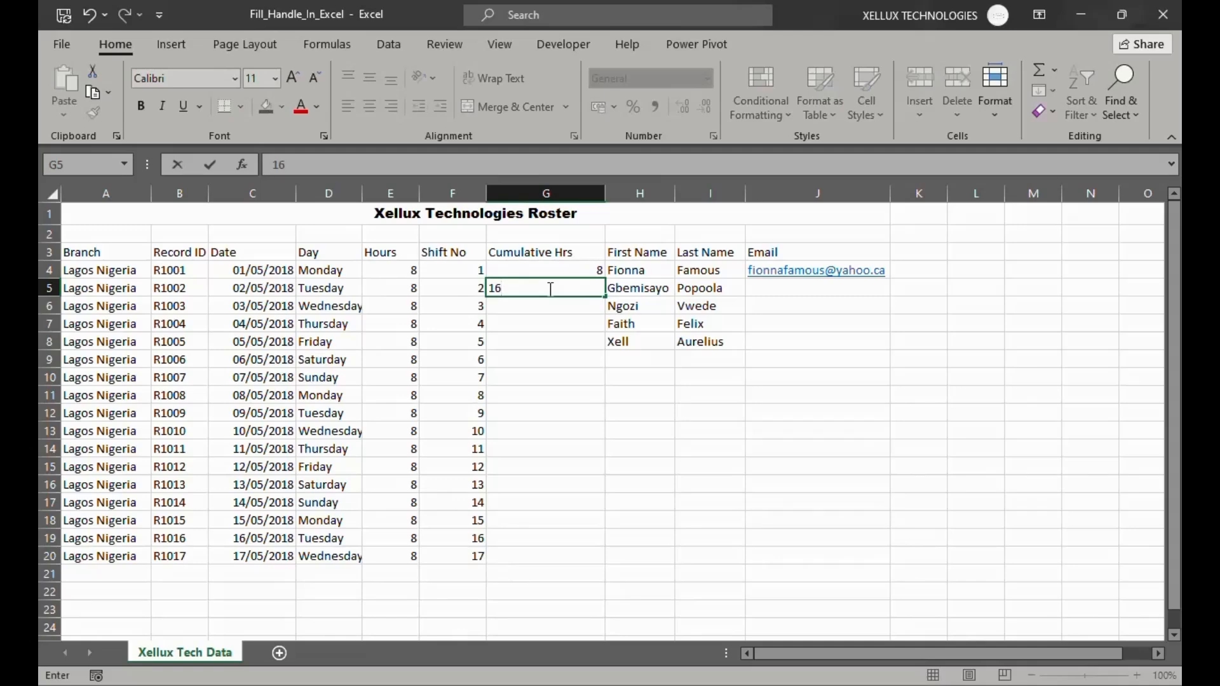
pyautogui.press('Return')
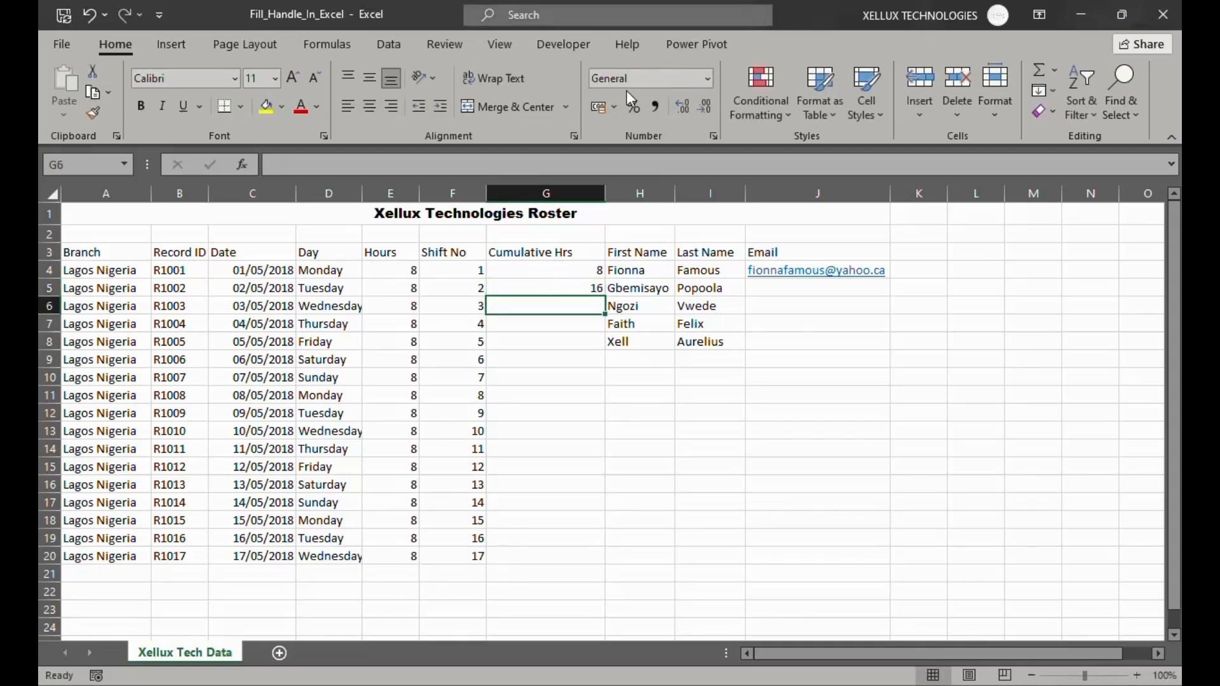
# Extend the Cumulative Hrs pattern in G4:G5 down to G20 in increments of 8
pyautogui.click(536, 269)
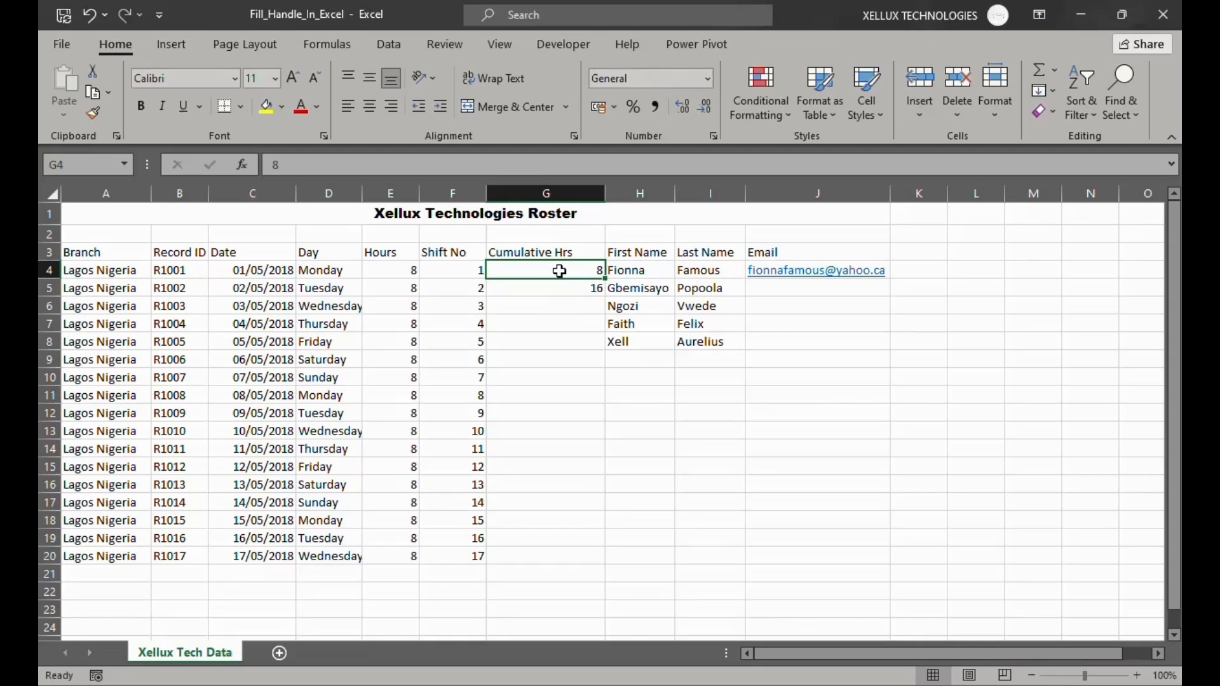
pyautogui.moveTo(559, 272); pyautogui.dragTo(559, 292)
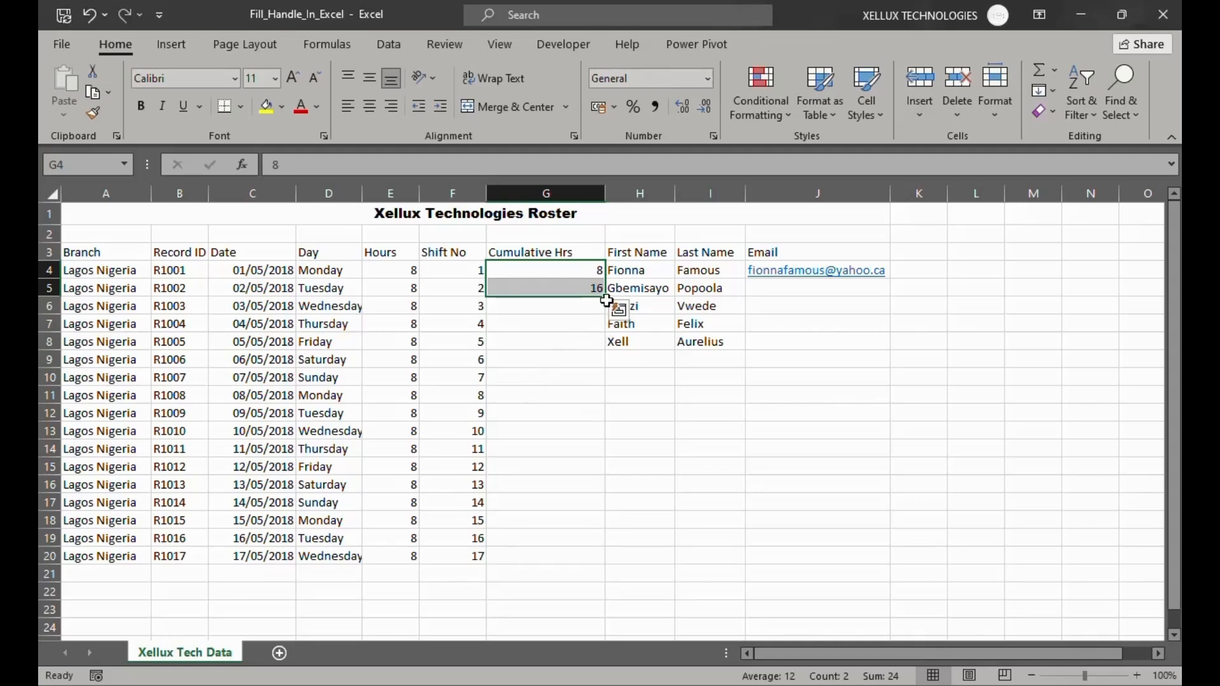
pyautogui.moveTo(605, 298); pyautogui.dragTo(600, 561)
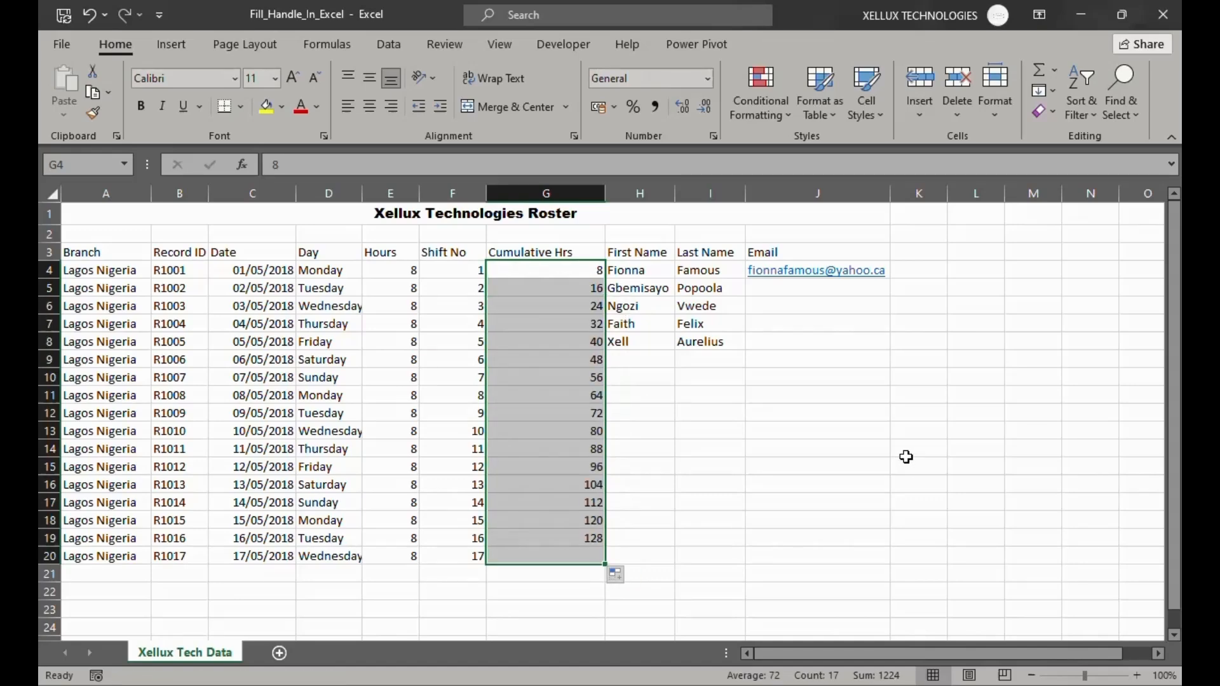
pyautogui.click(693, 546)
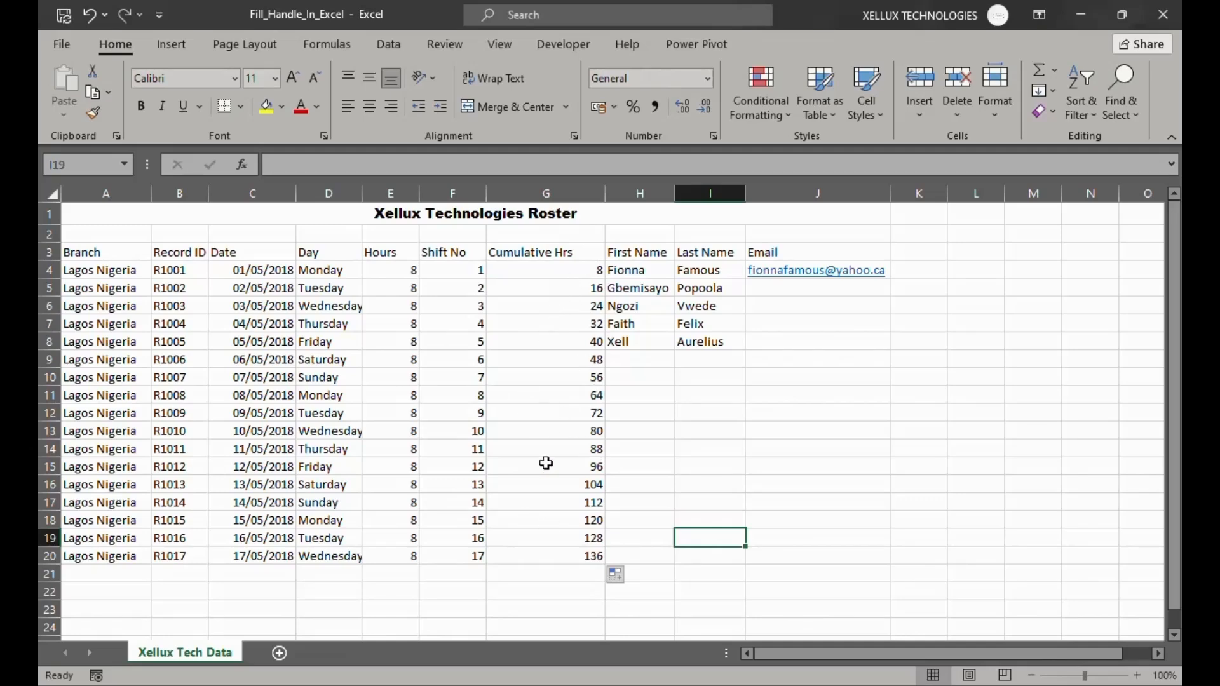
# Autofill the Date column from C4 down to C20 and switch the fill to Copy Cells
pyautogui.click(250, 270)
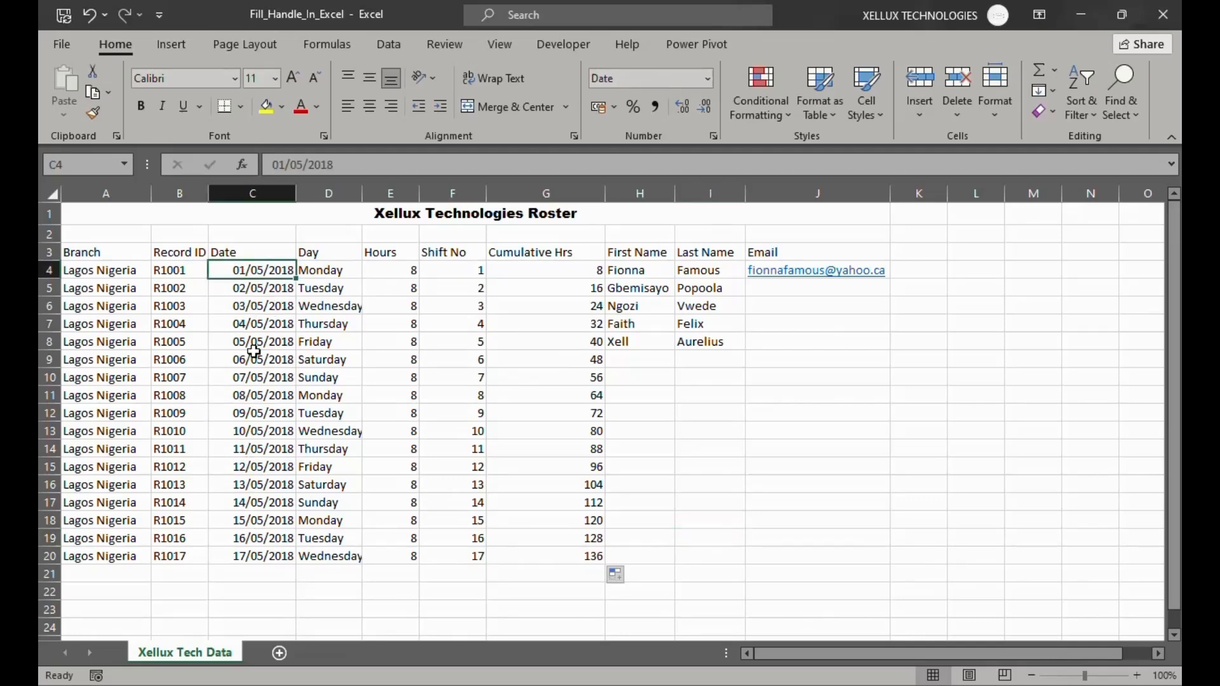
pyautogui.doubleClick(295, 276)
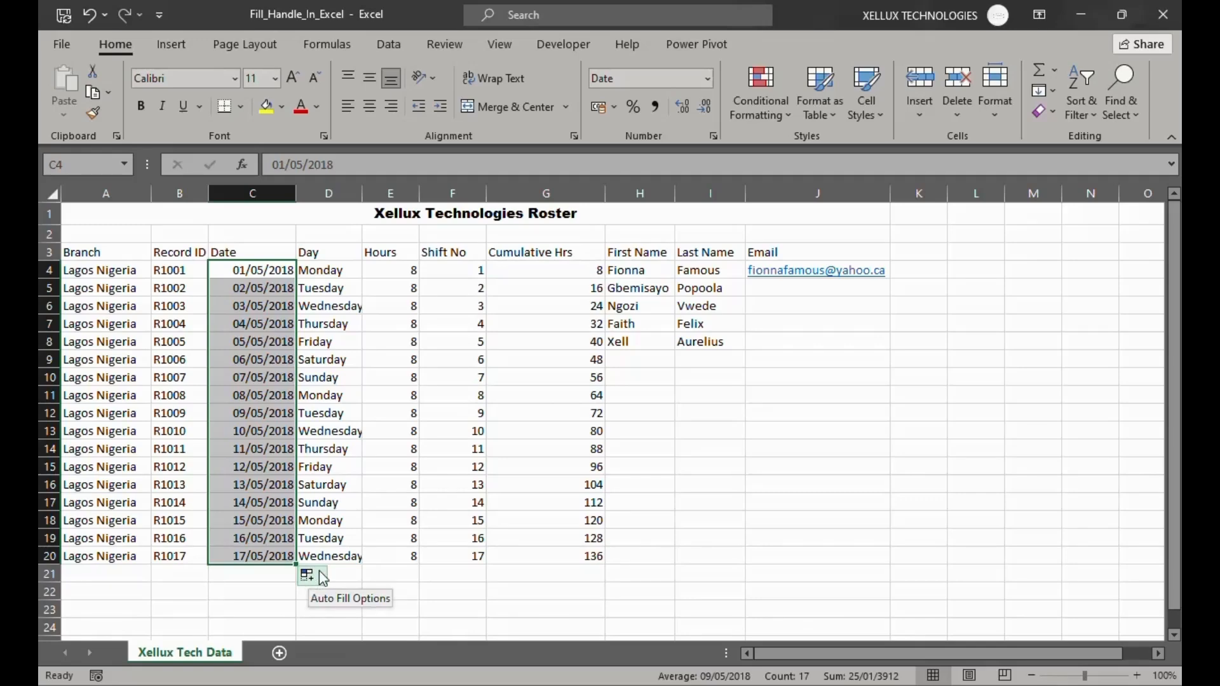
pyautogui.click(320, 577)
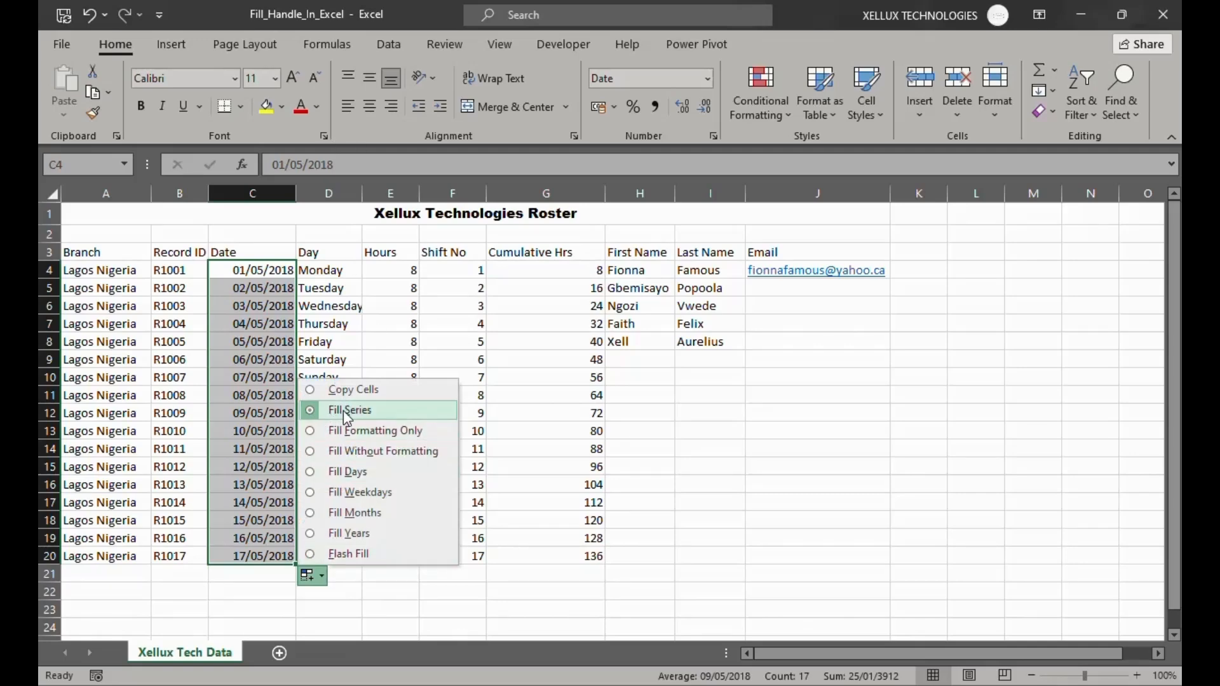
pyautogui.click(316, 390)
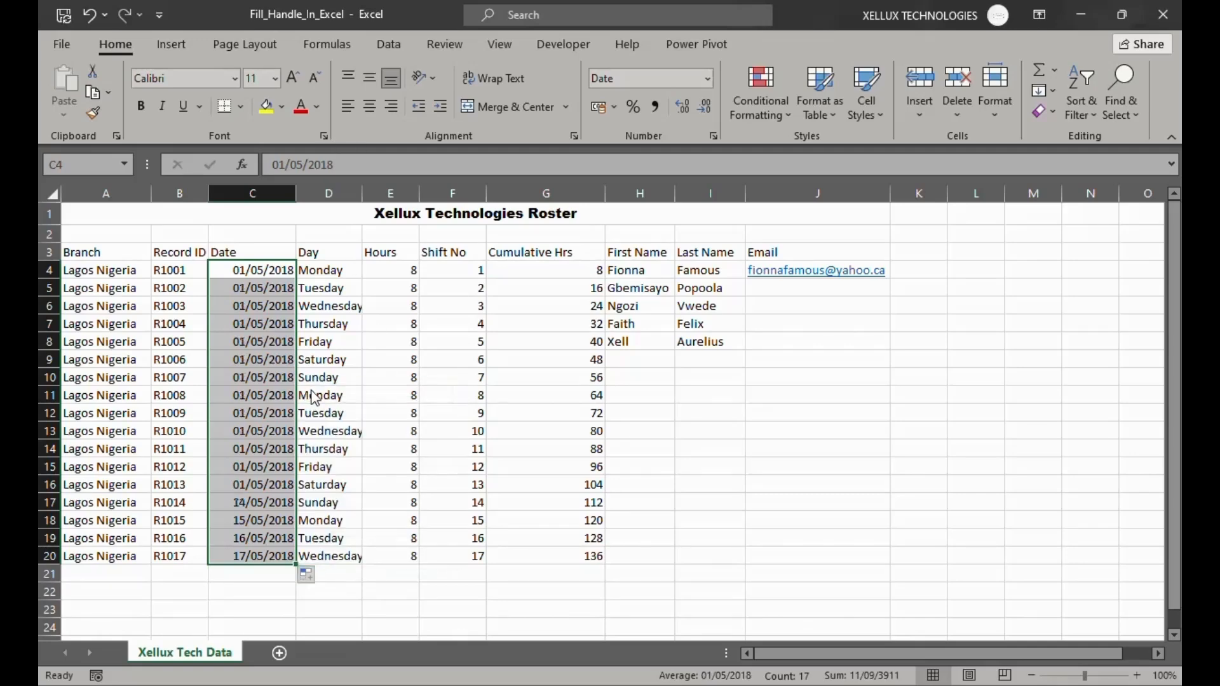
# Change the Date column's autofill in C4:C20 to Fill Weekdays and after that to Fill Months
pyautogui.click(312, 577)
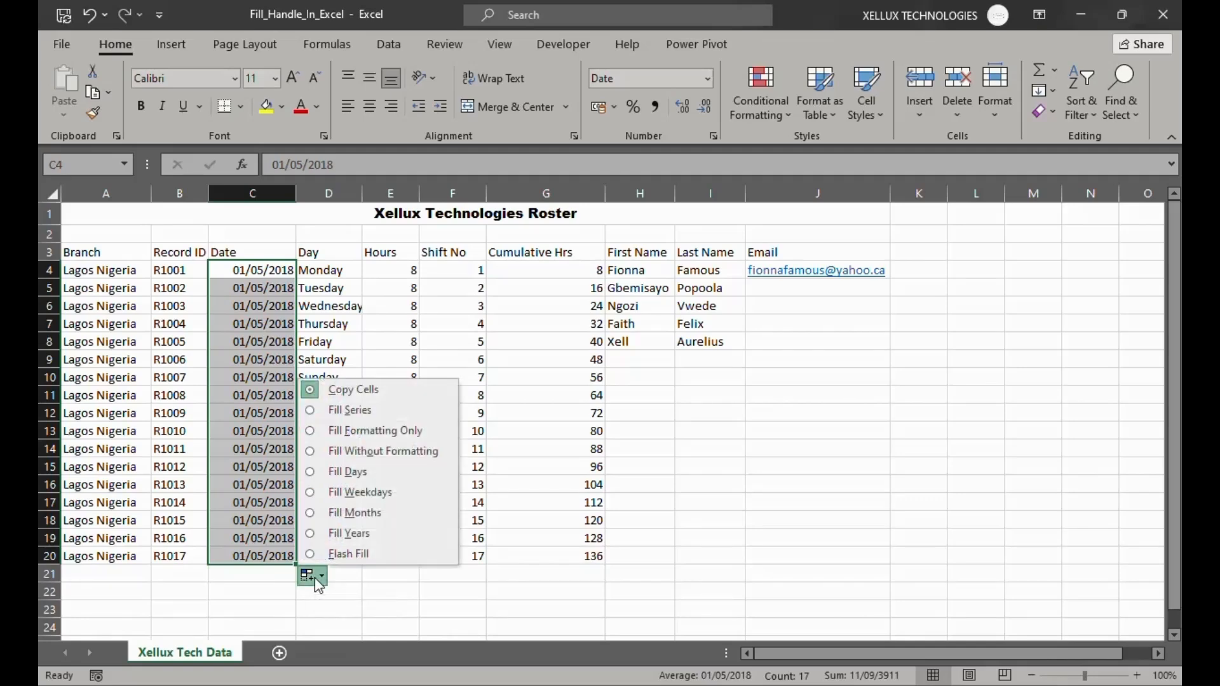
pyautogui.click(319, 494)
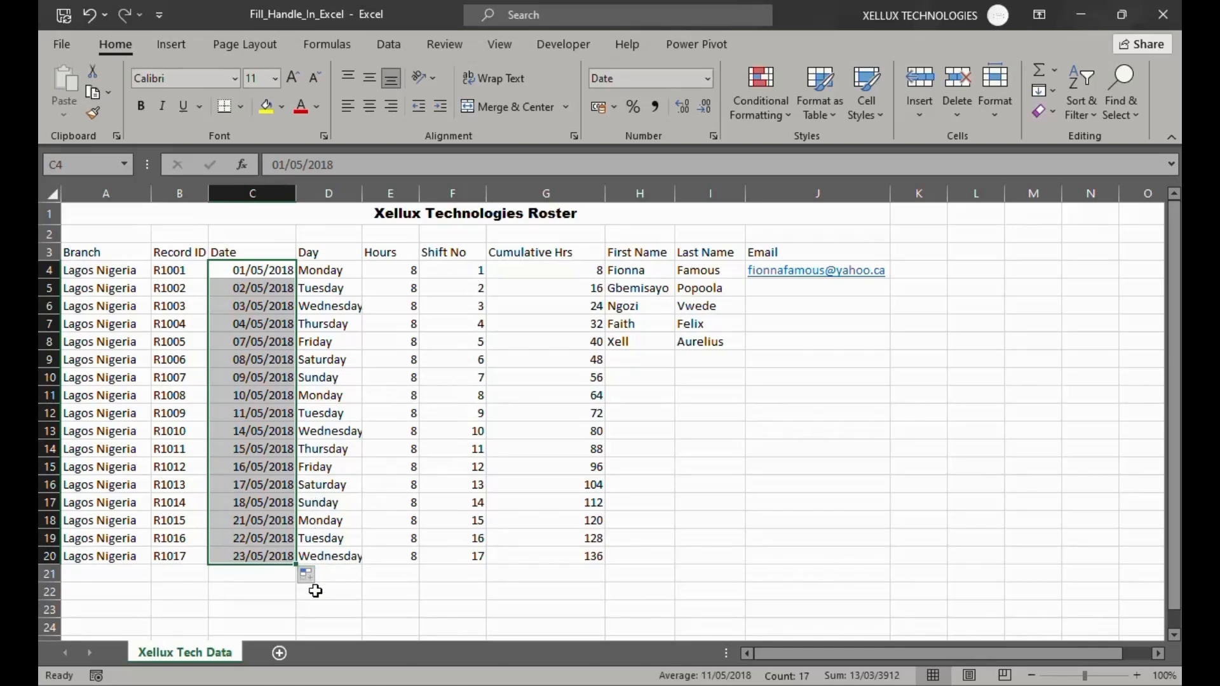
pyautogui.click(322, 581)
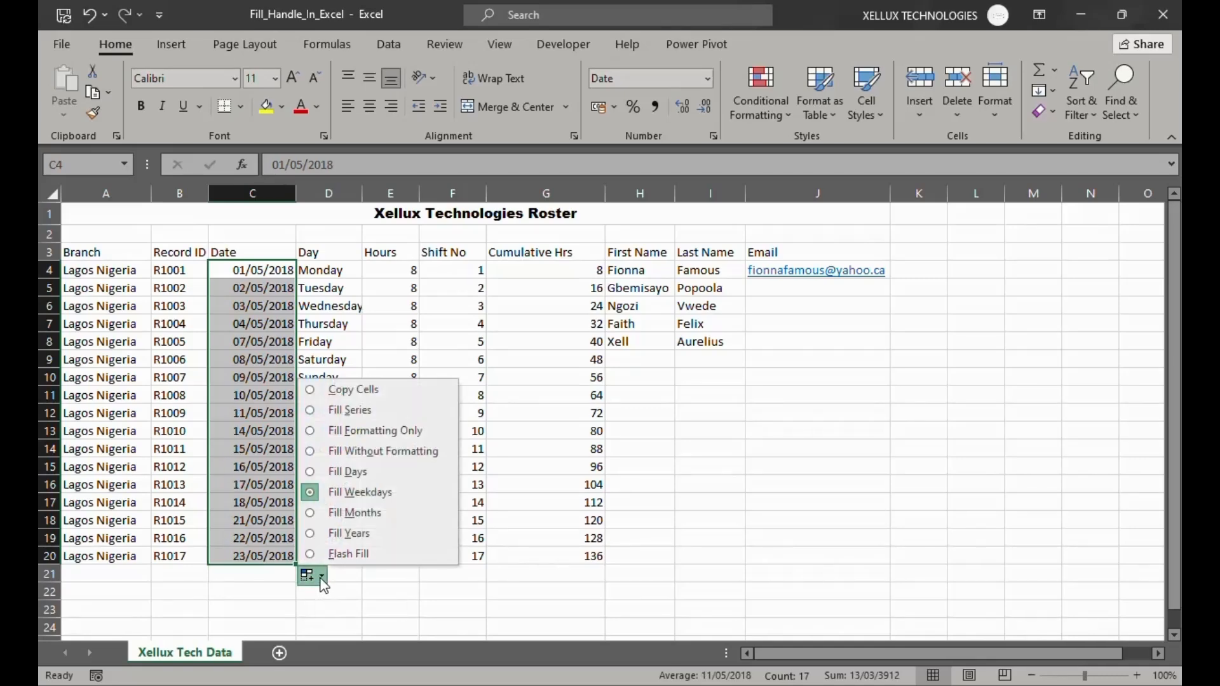
pyautogui.click(312, 513)
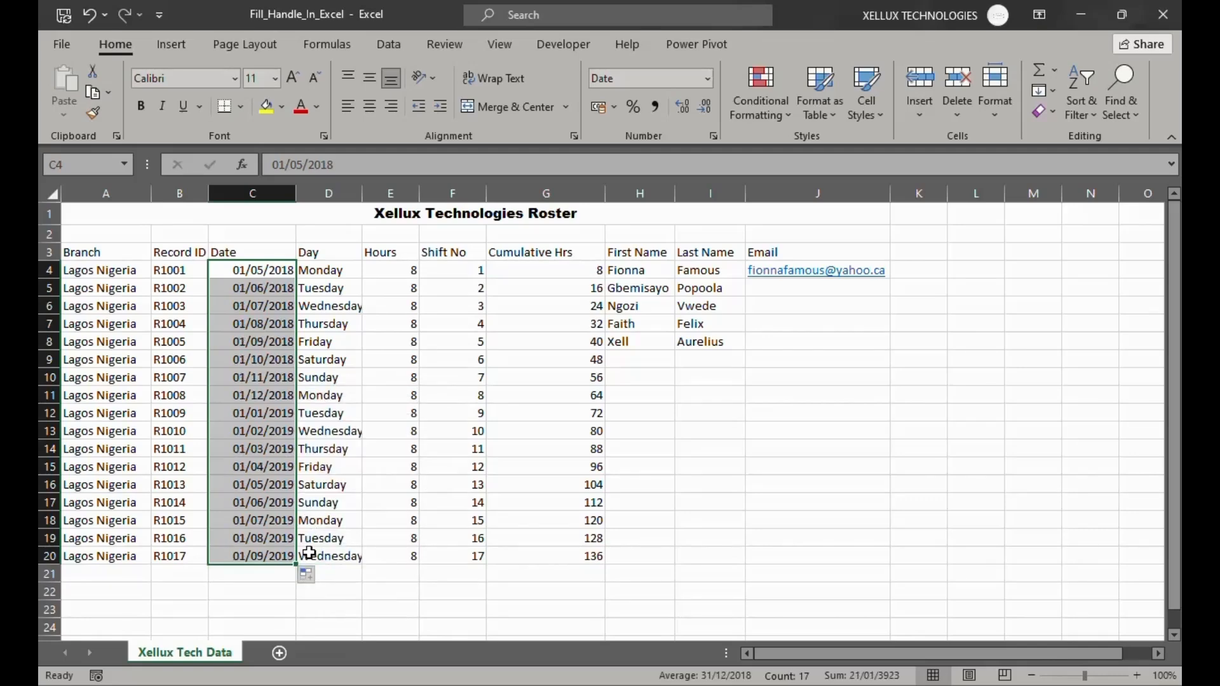
# Set the Date column's autofill in C4:C20 back to Fill Series for consecutive daily dates
pyautogui.click(324, 578)
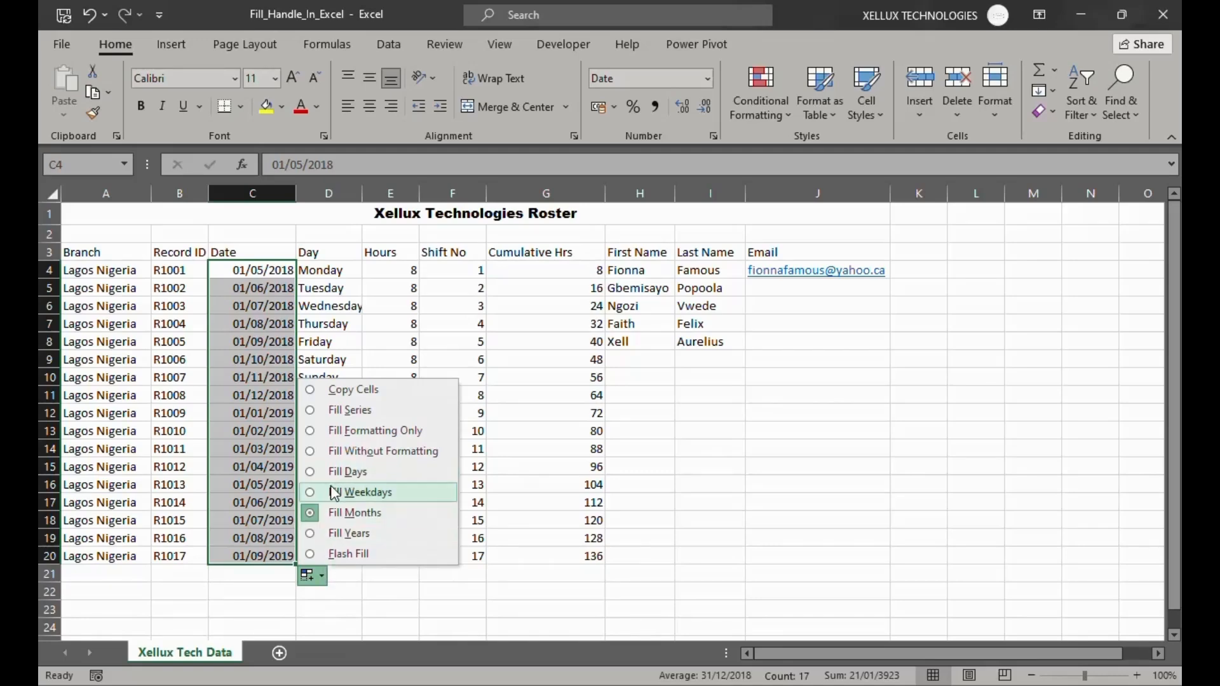
pyautogui.click(315, 413)
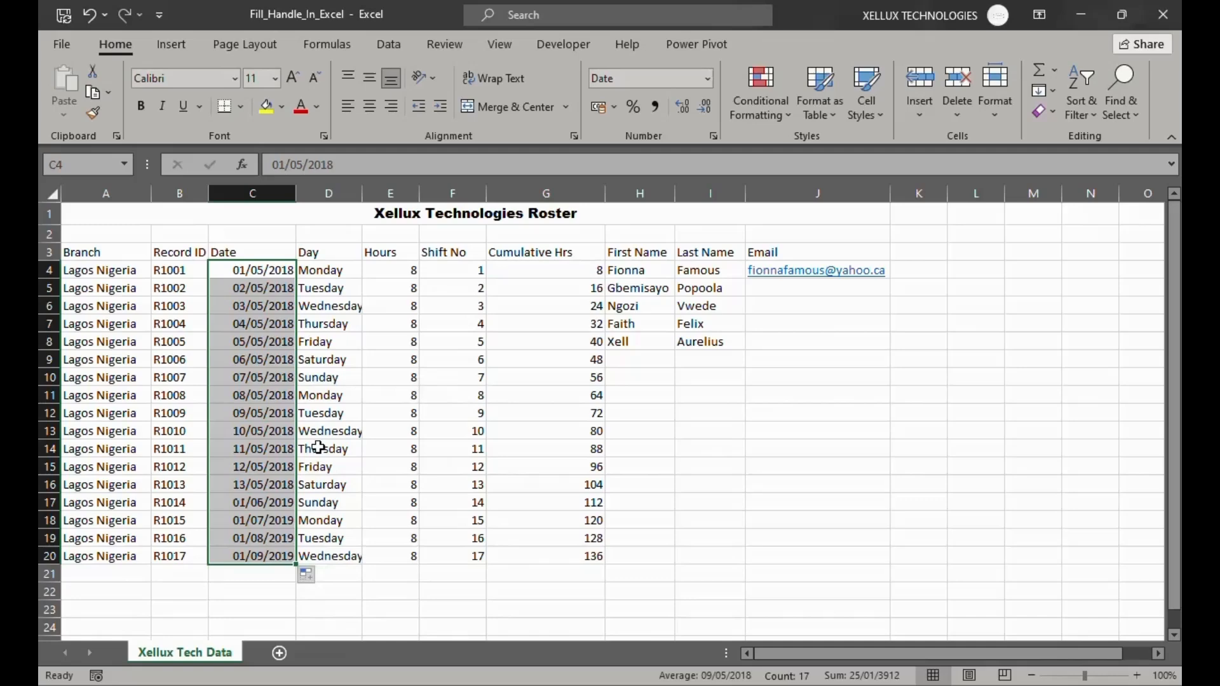
pyautogui.click(343, 582)
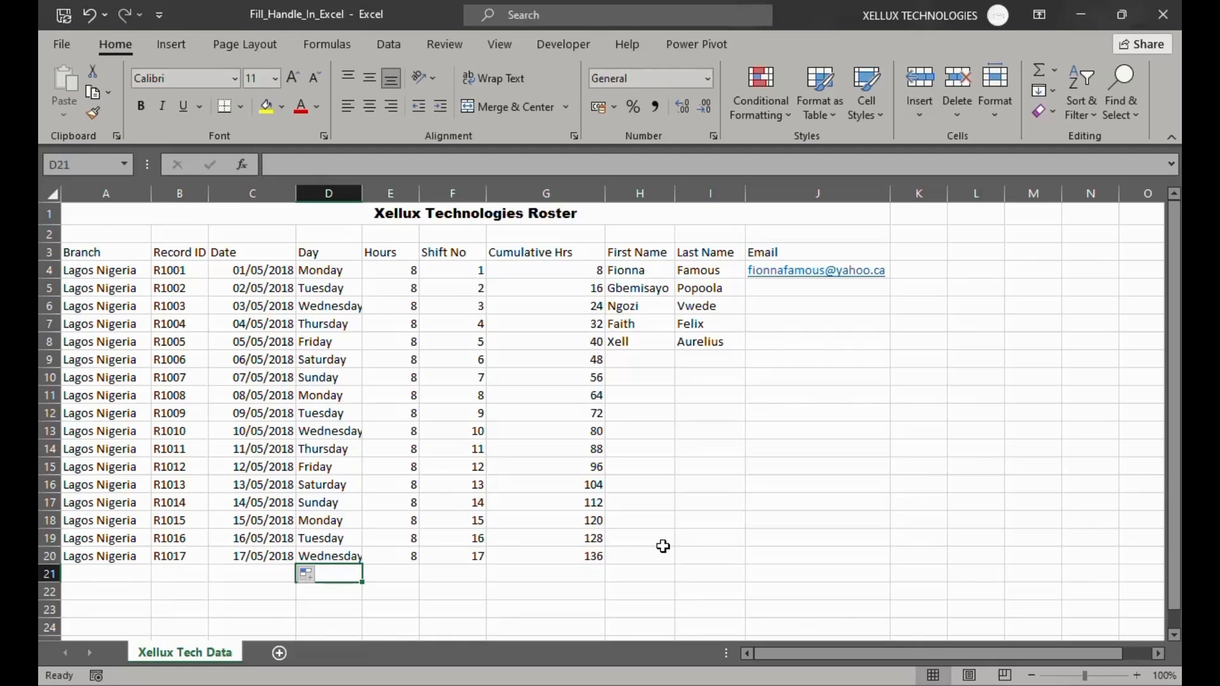
# Extend the five First Name and Last Name entries in H4:I8 down to row 20 as a repeating block
pyautogui.moveTo(686, 452); pyautogui.dragTo(693, 469)
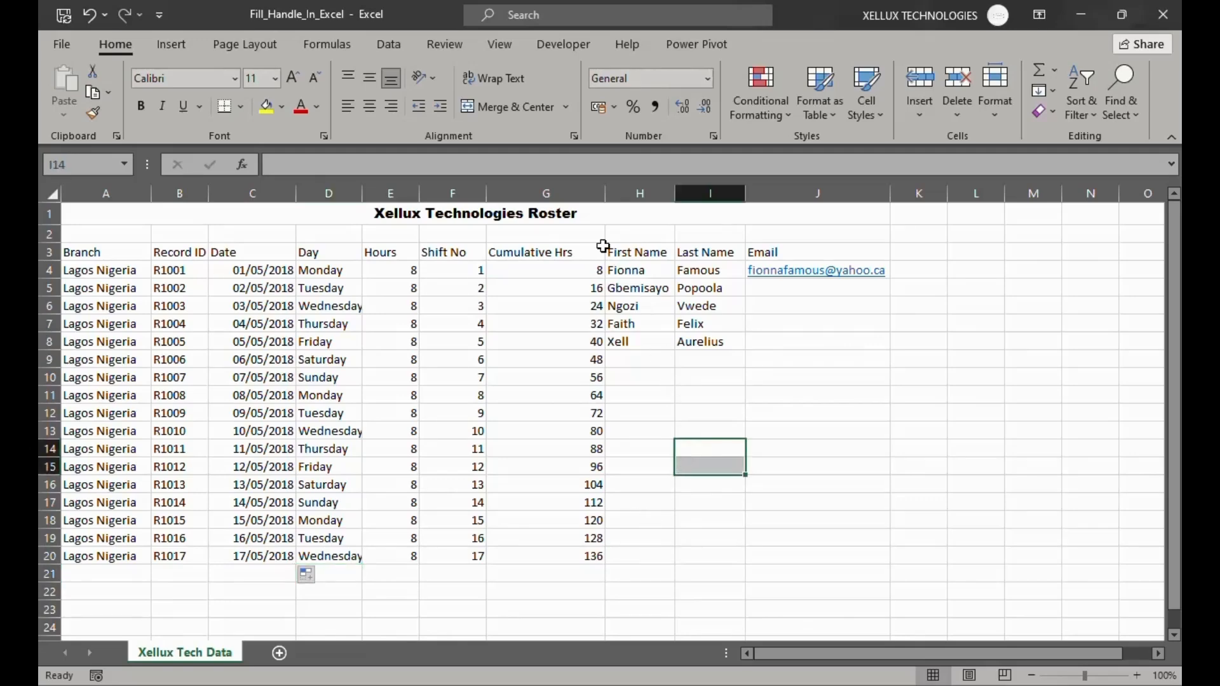
pyautogui.moveTo(629, 270); pyautogui.dragTo(697, 341)
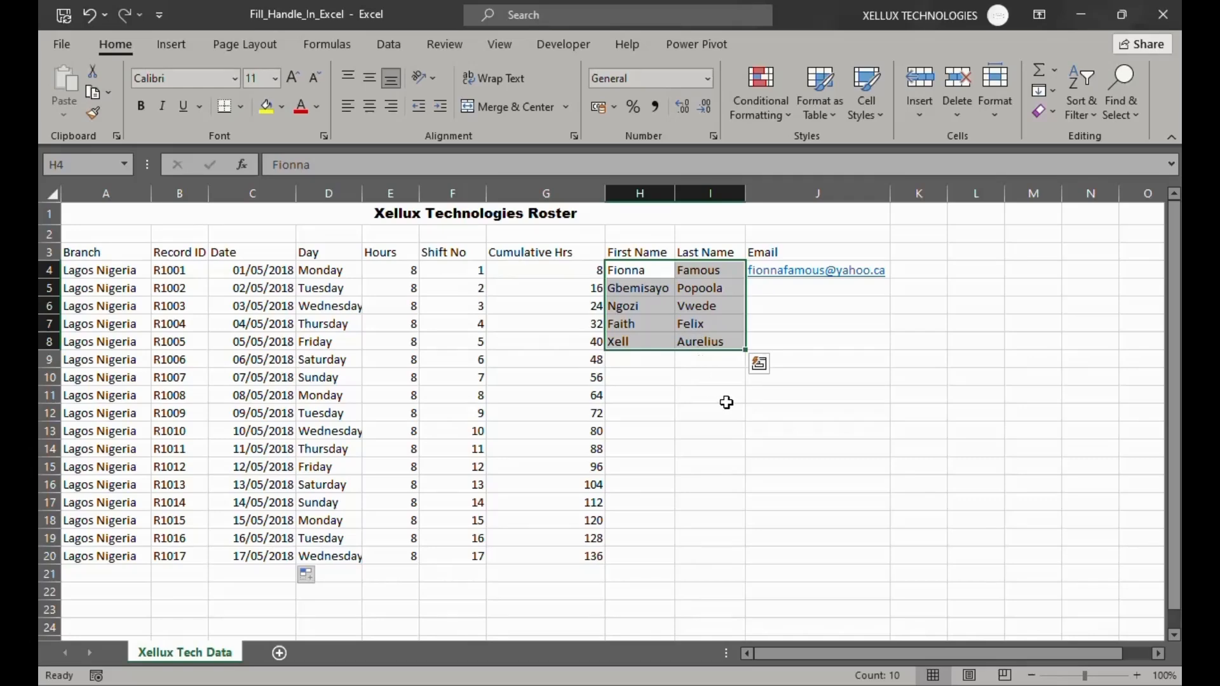
pyautogui.doubleClick(745, 350)
pyautogui.click(811, 485)
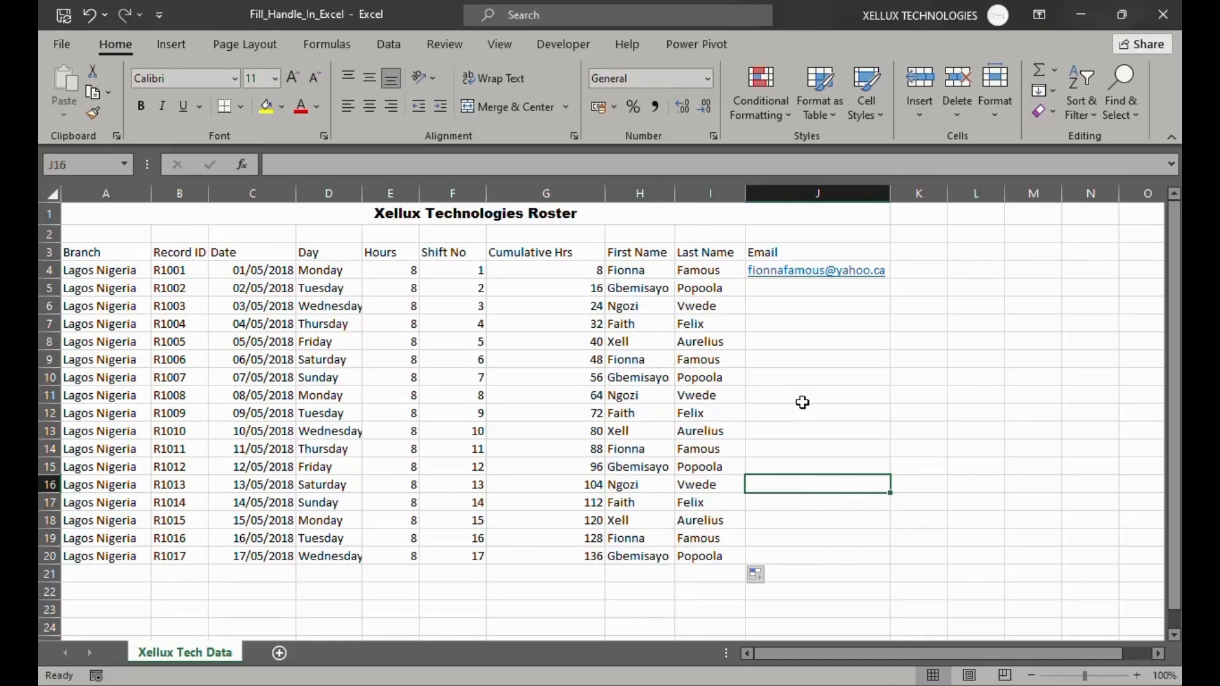
# Autofill the Email column from the address in J4 down to J20
pyautogui.click(779, 251)
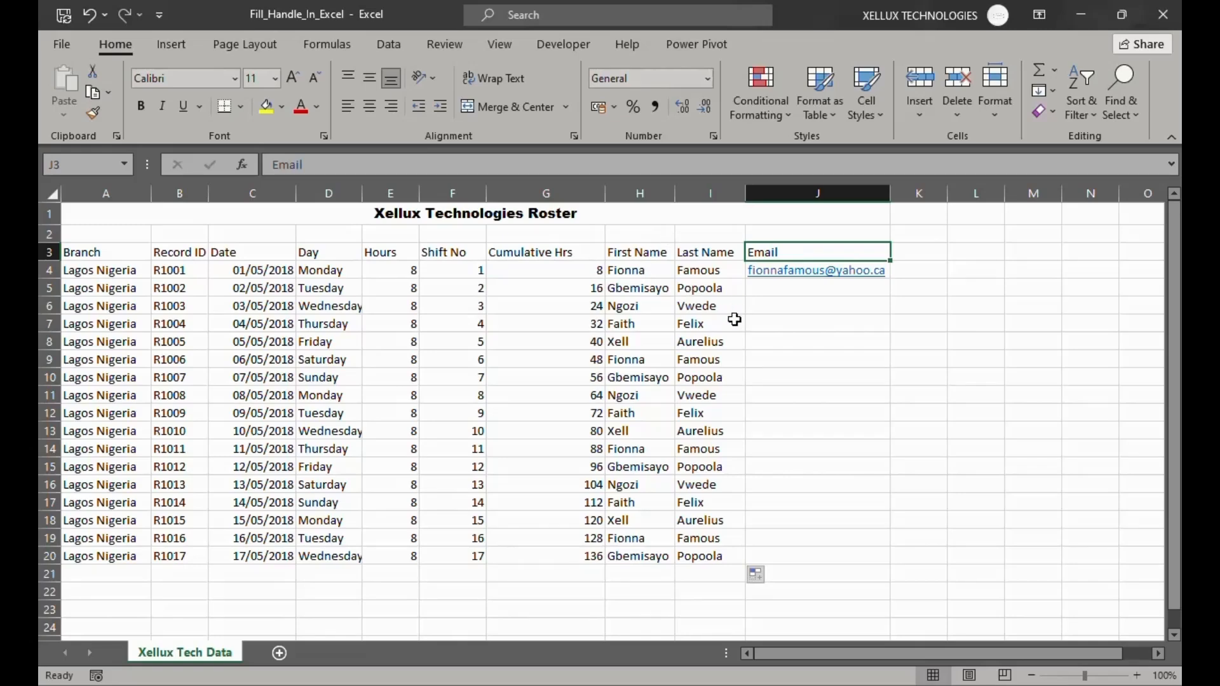
pyautogui.click(798, 297)
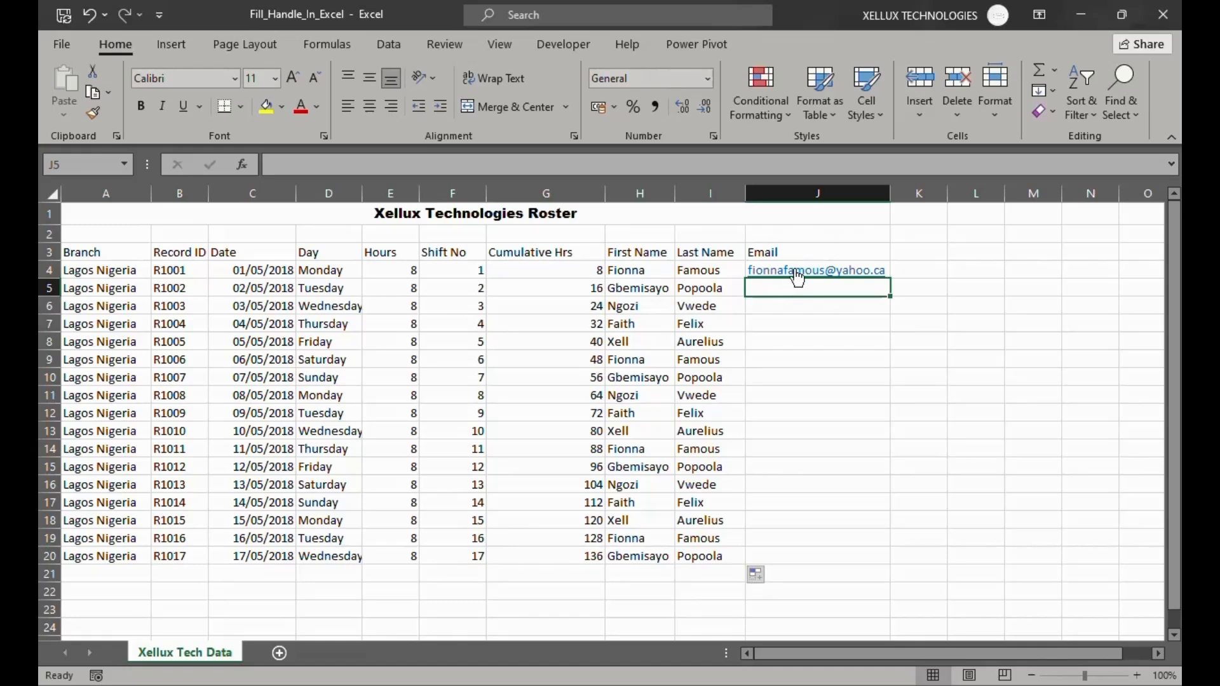
pyautogui.click(888, 272)
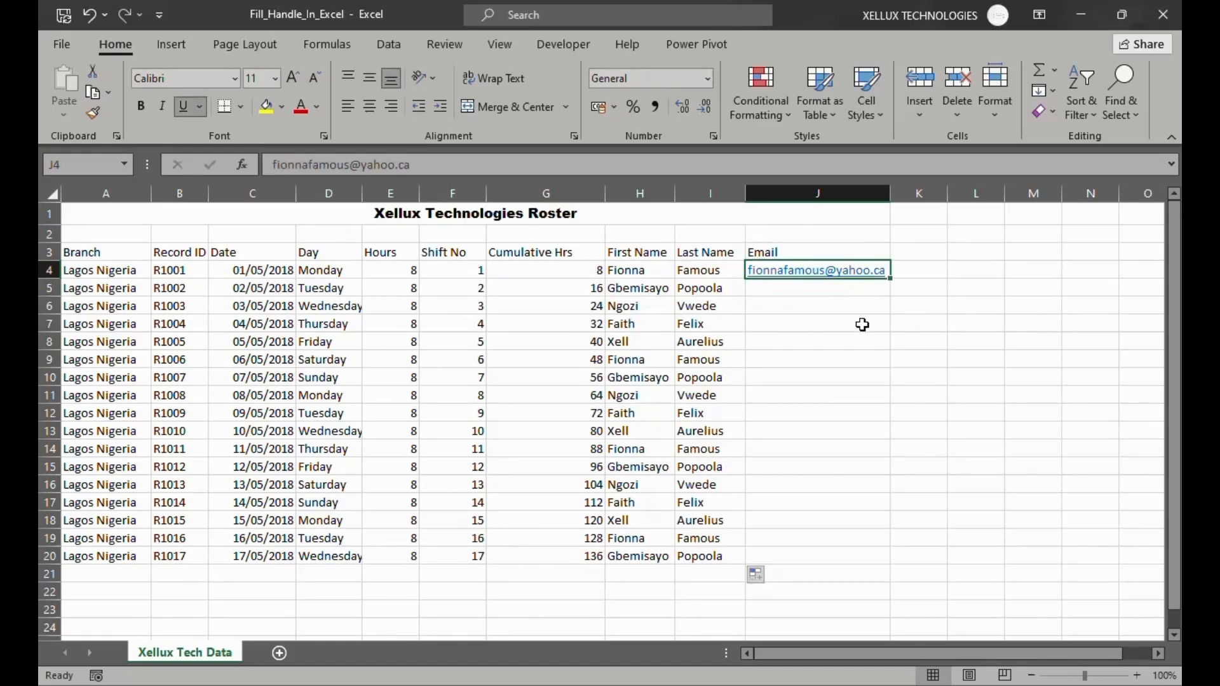
pyautogui.doubleClick(889, 280)
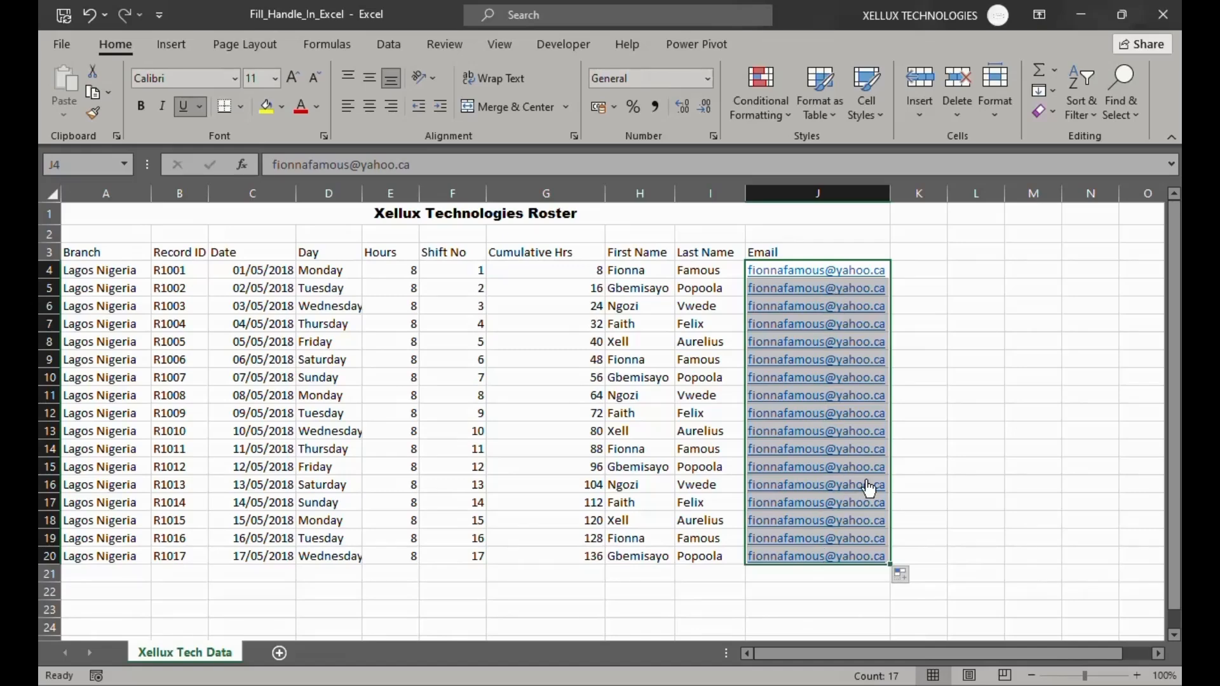
# Switch the Email column's autofill to Flash Fill and widen column J to fit the longest addresses
pyautogui.click(916, 579)
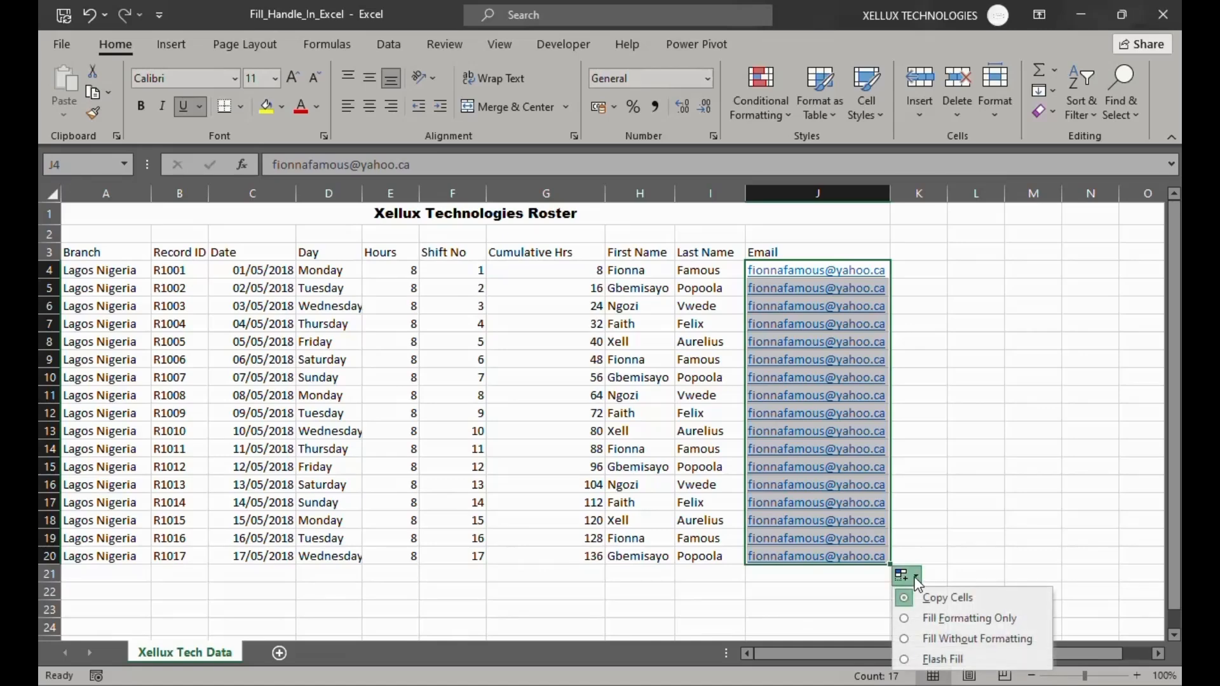
pyautogui.click(905, 660)
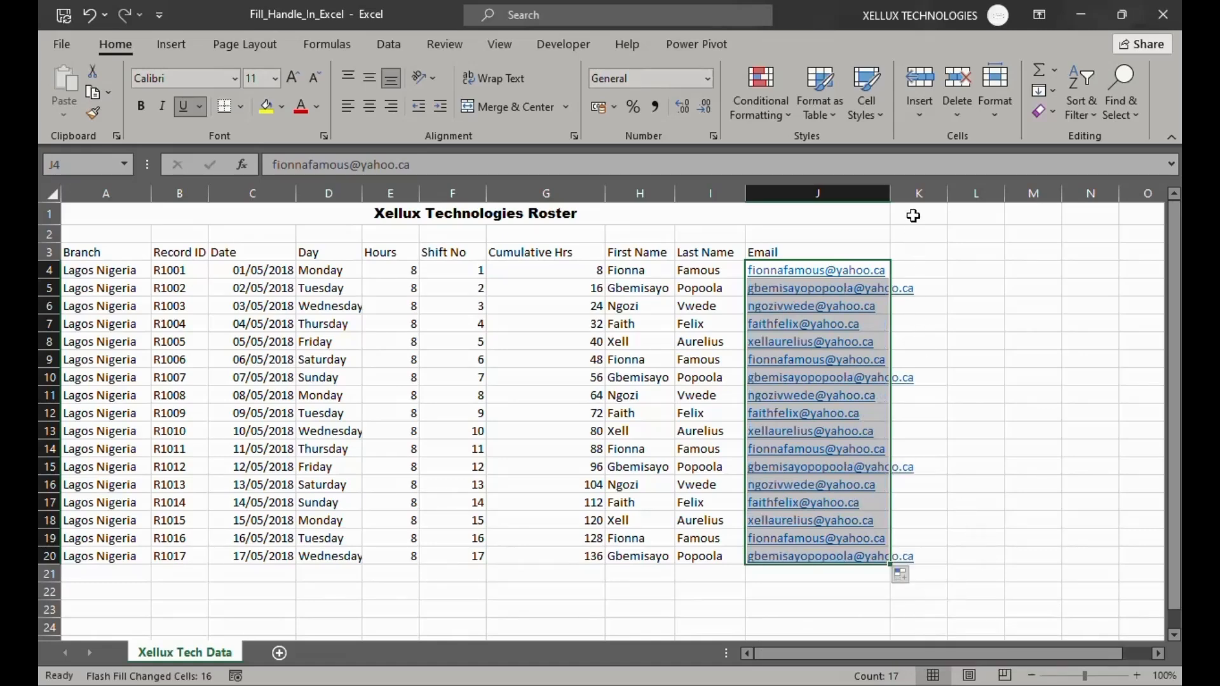
pyautogui.moveTo(890, 197); pyautogui.dragTo(945, 201)
pyautogui.click(1013, 512)
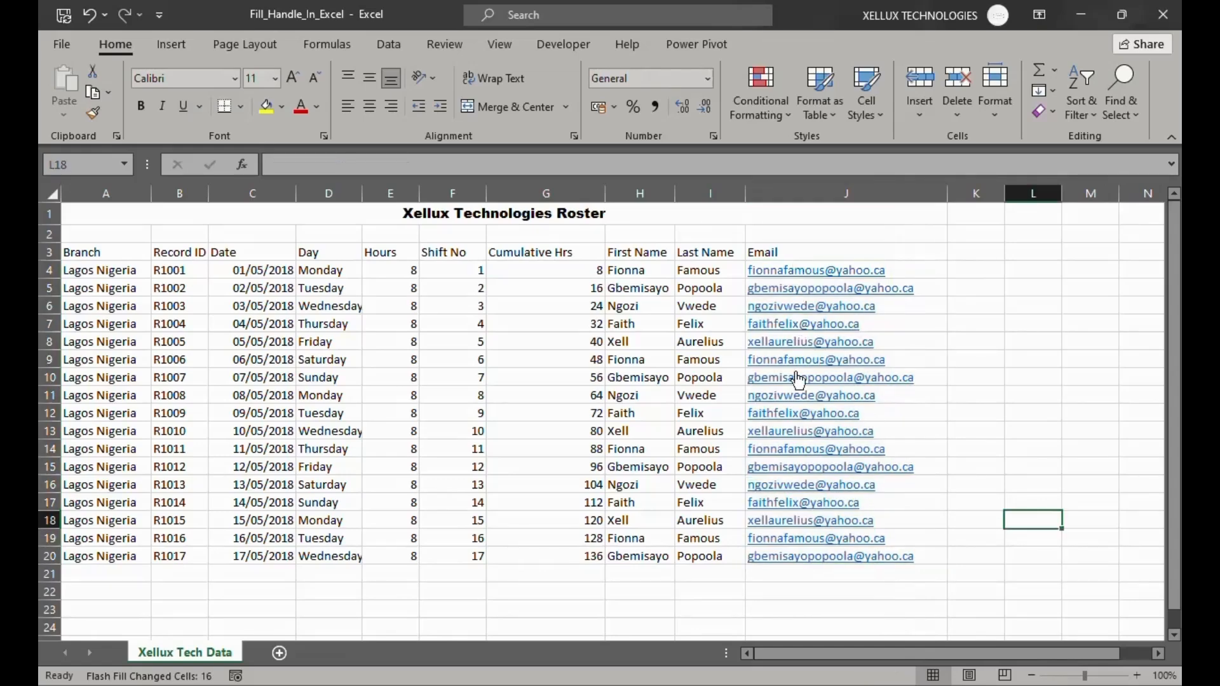